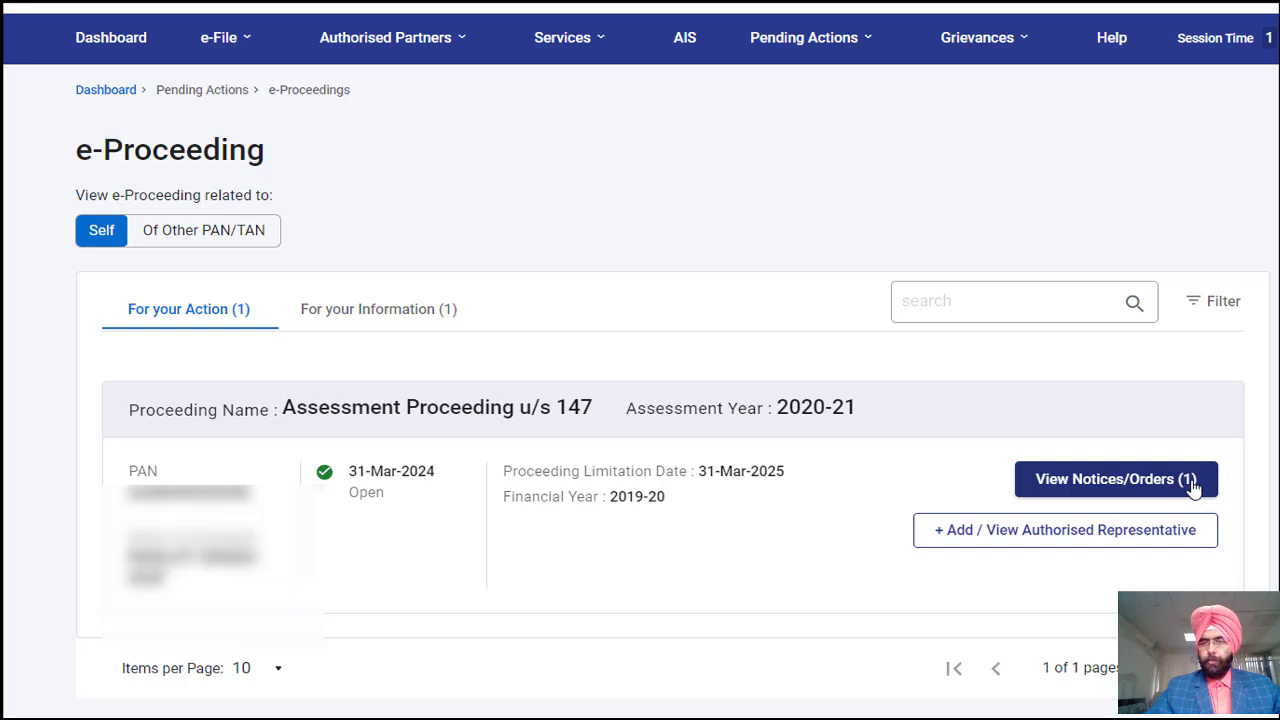
- Open the section 148 notice PDF for Assessment Year 2020-21 and examine the return-filing deadline and assessment year in paragraph 2
click(1094, 487)
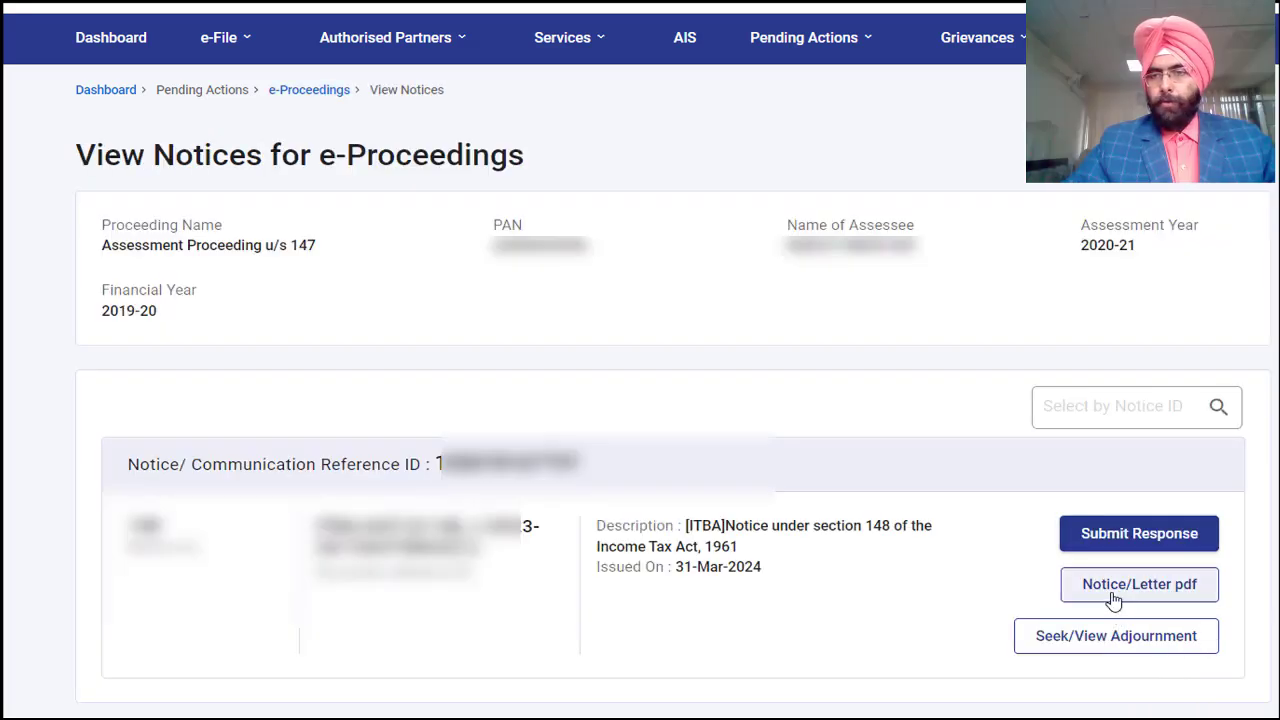
click(1168, 600)
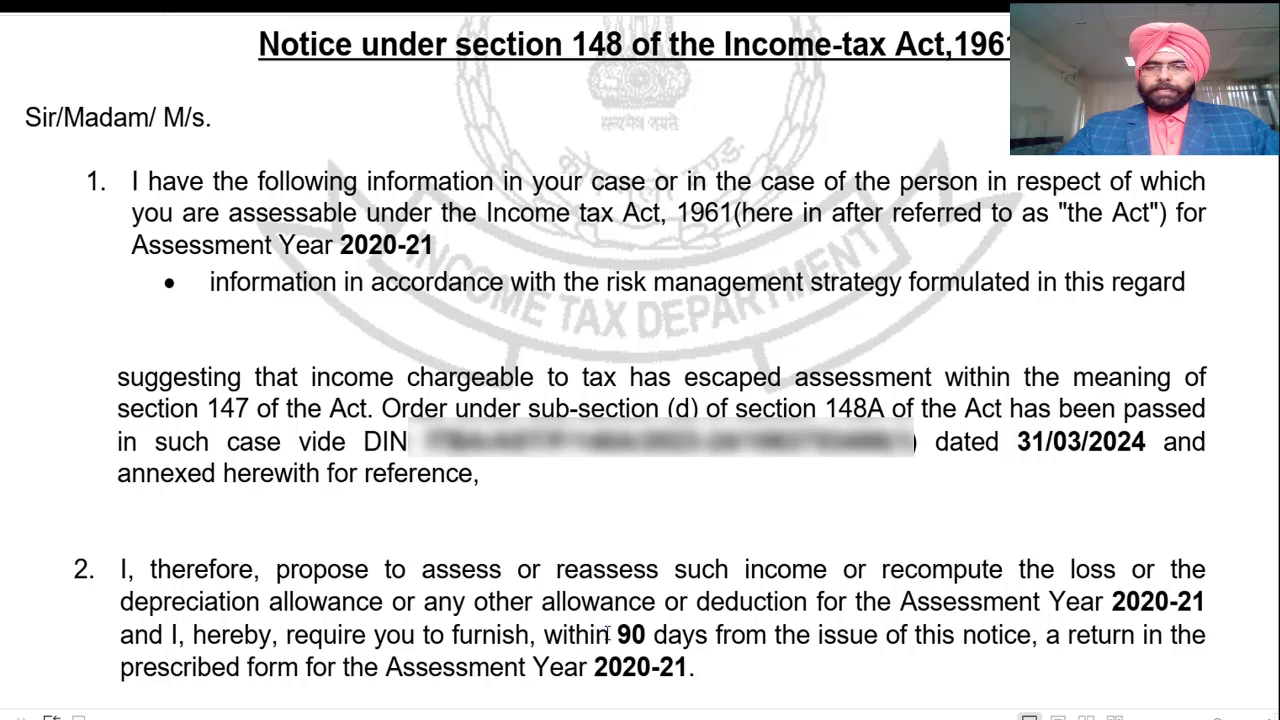
drag(607, 634, 1018, 633)
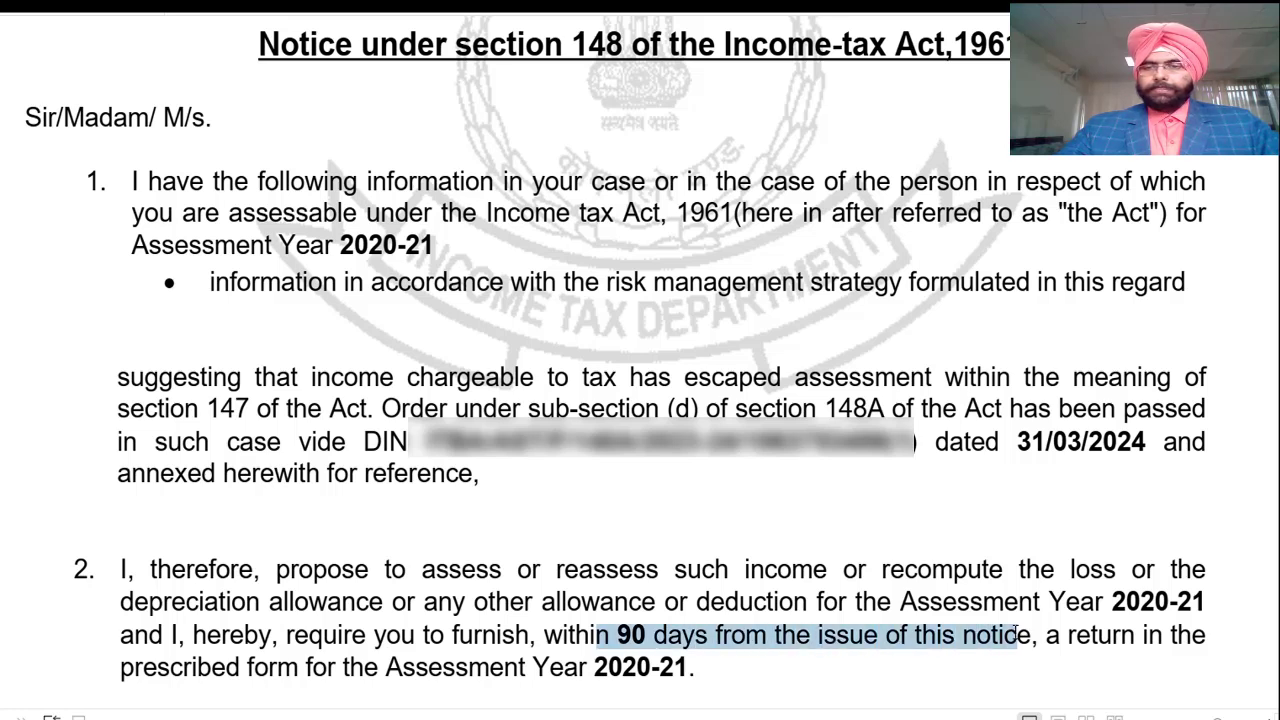
drag(1138, 603, 1205, 603)
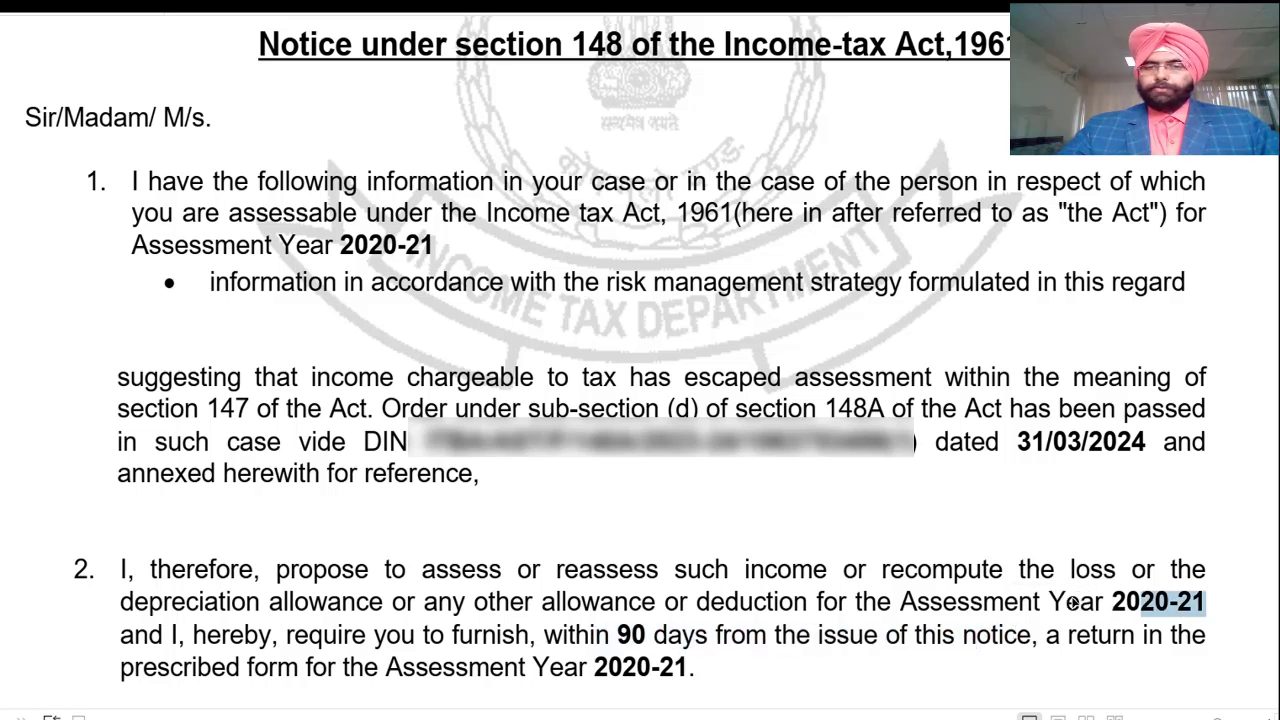
drag(536, 666, 652, 666)
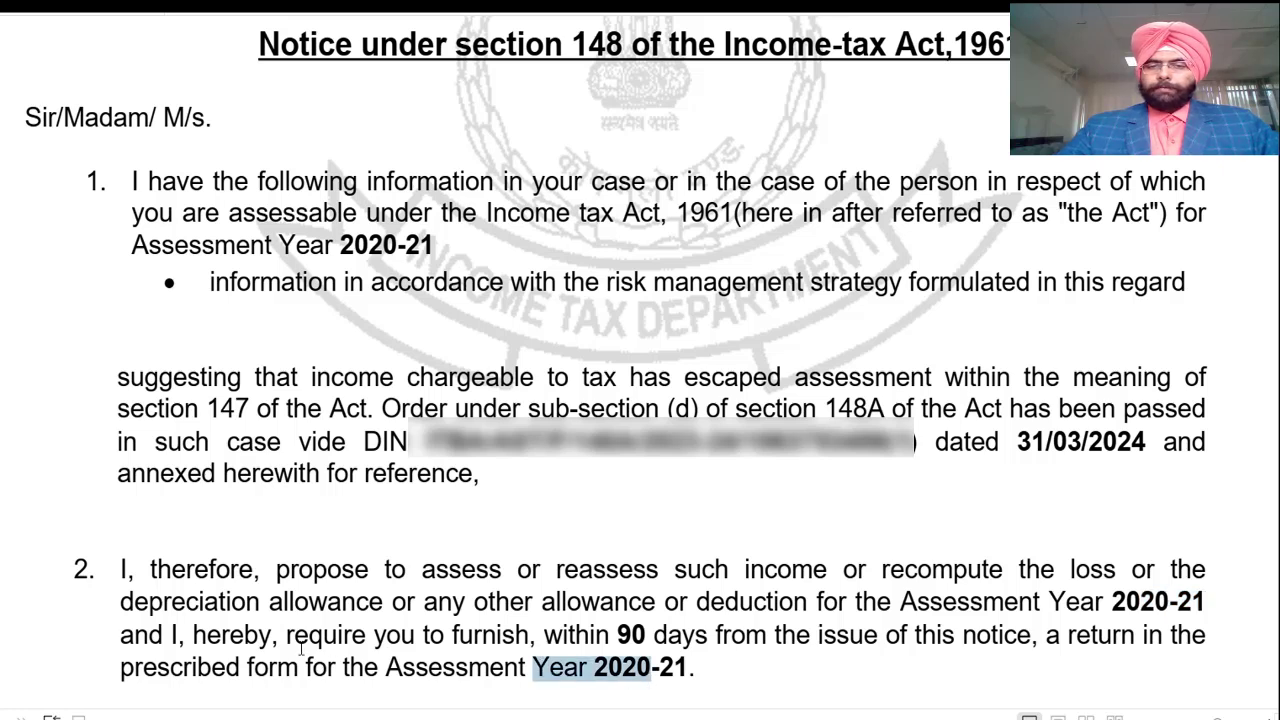
drag(296, 640, 686, 645)
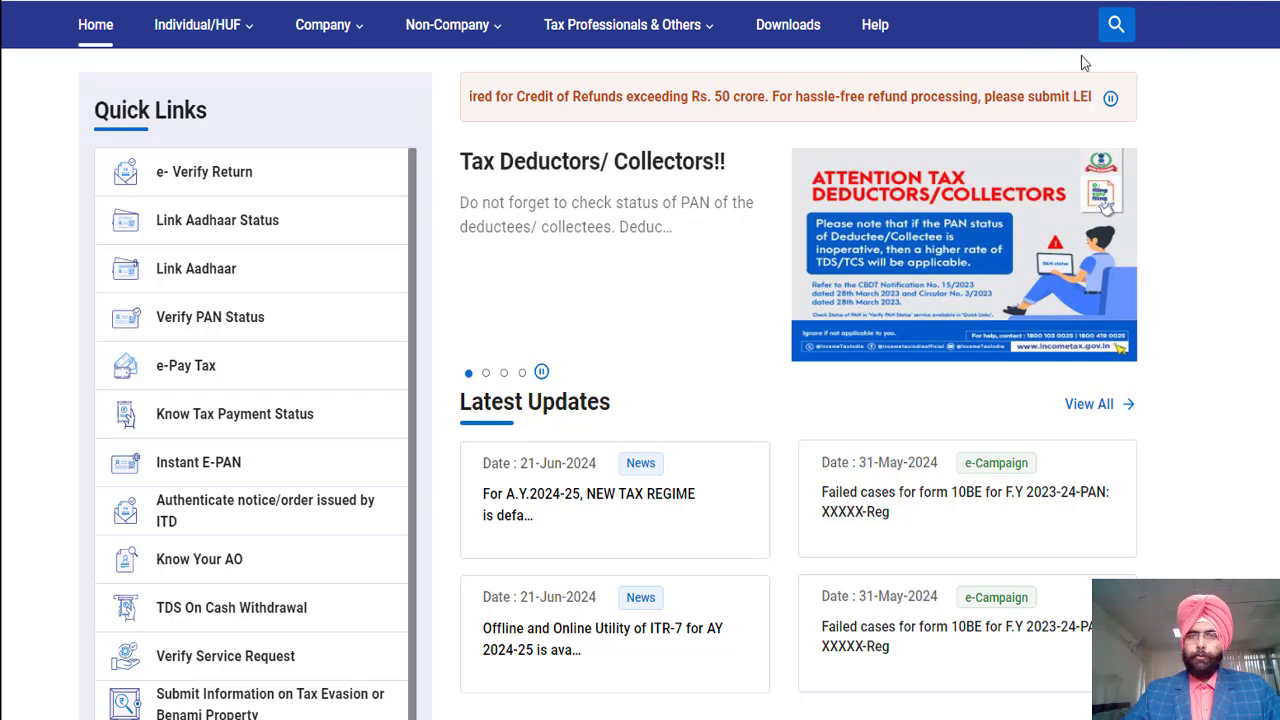
- Go to the portal's income tax return downloads and set the assessment year to 2020-21
click(779, 31)
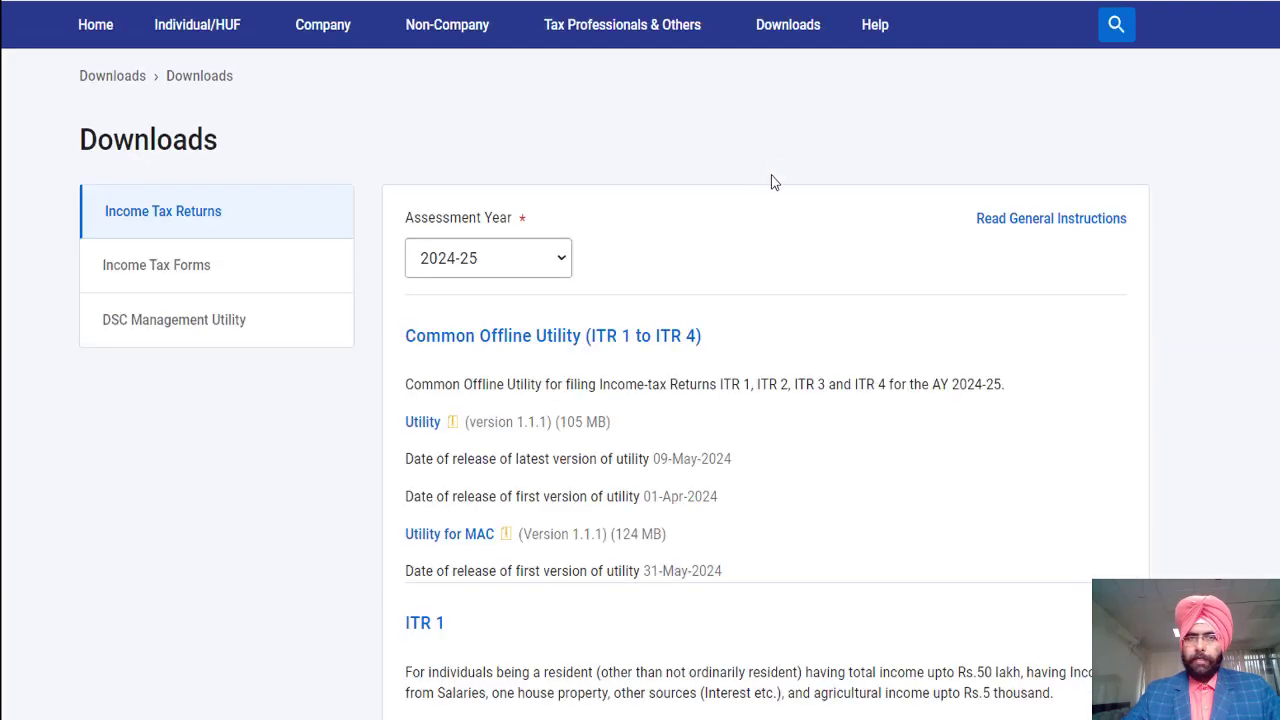
click(471, 266)
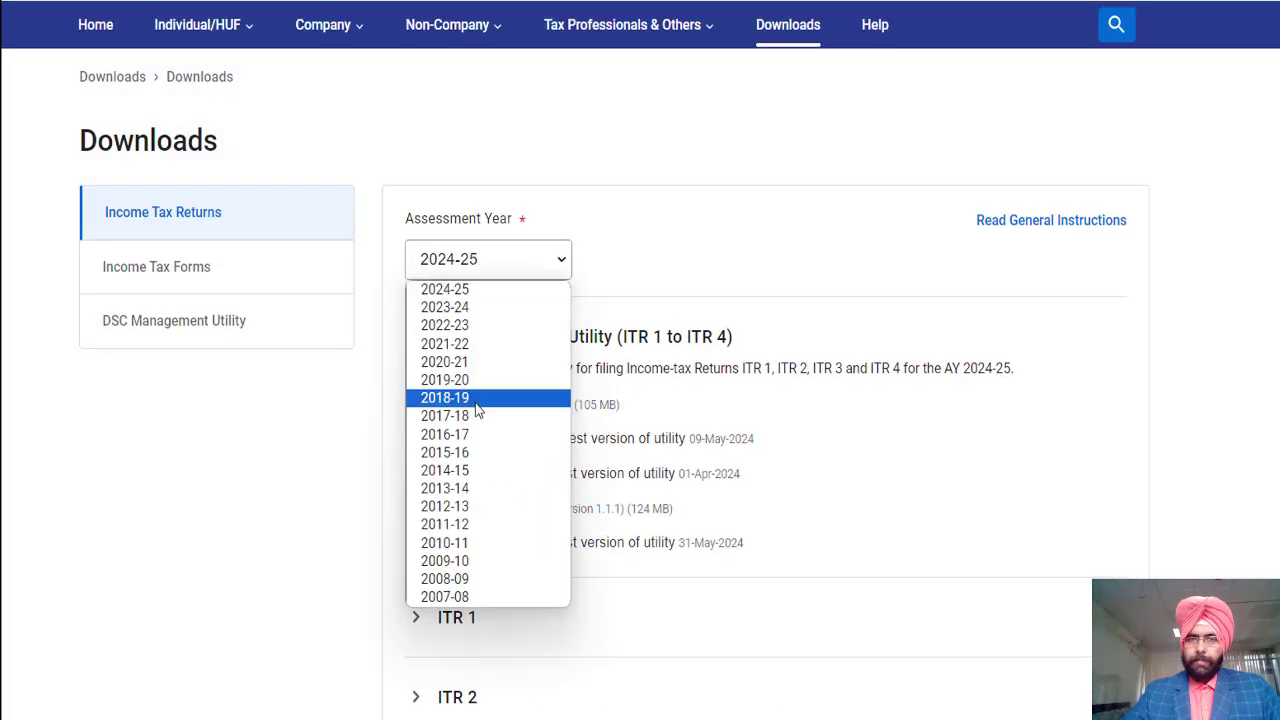
click(459, 366)
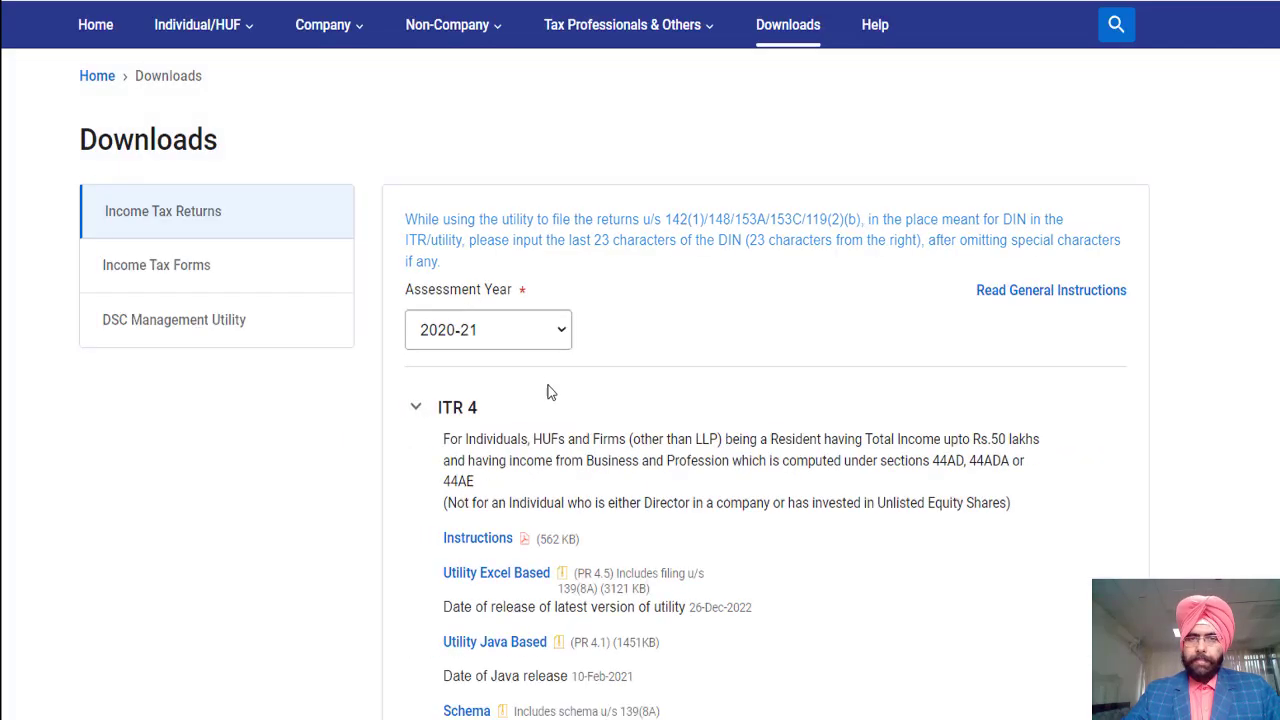
- Expand the ITR 2 section and download its Excel-based utility
scroll(953, 265, down, 1)
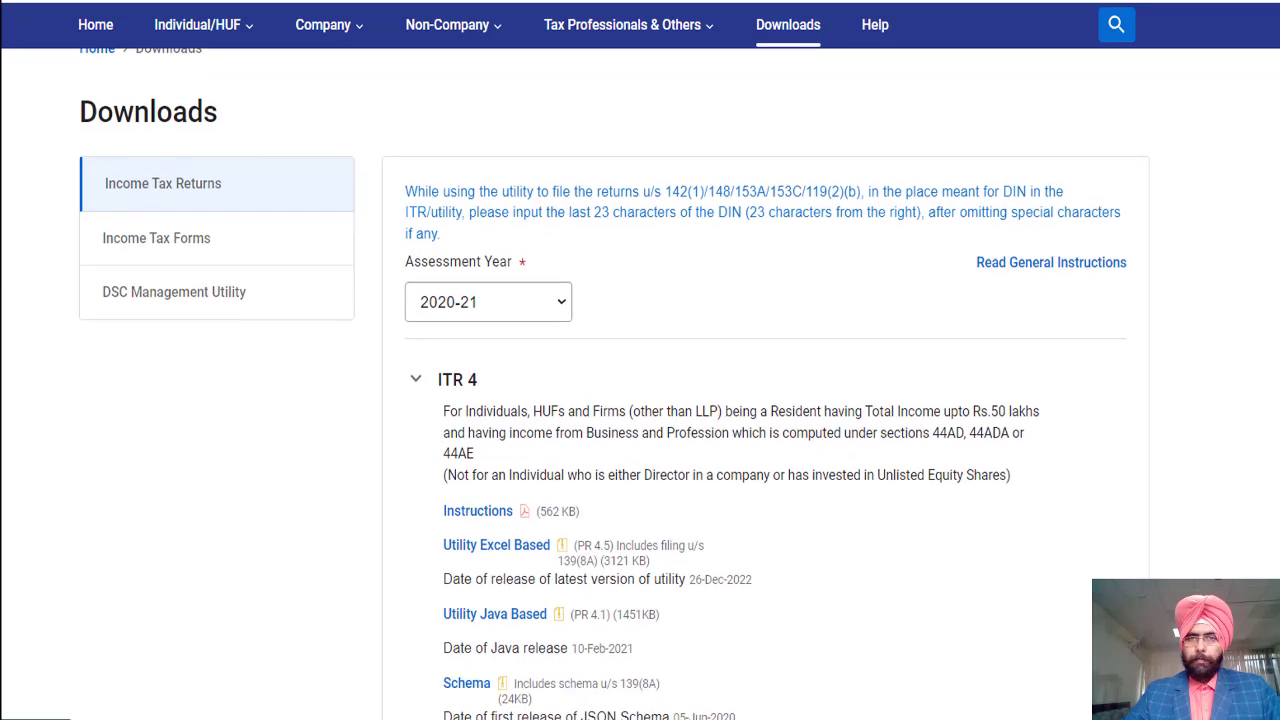
scroll(953, 265, down, 1)
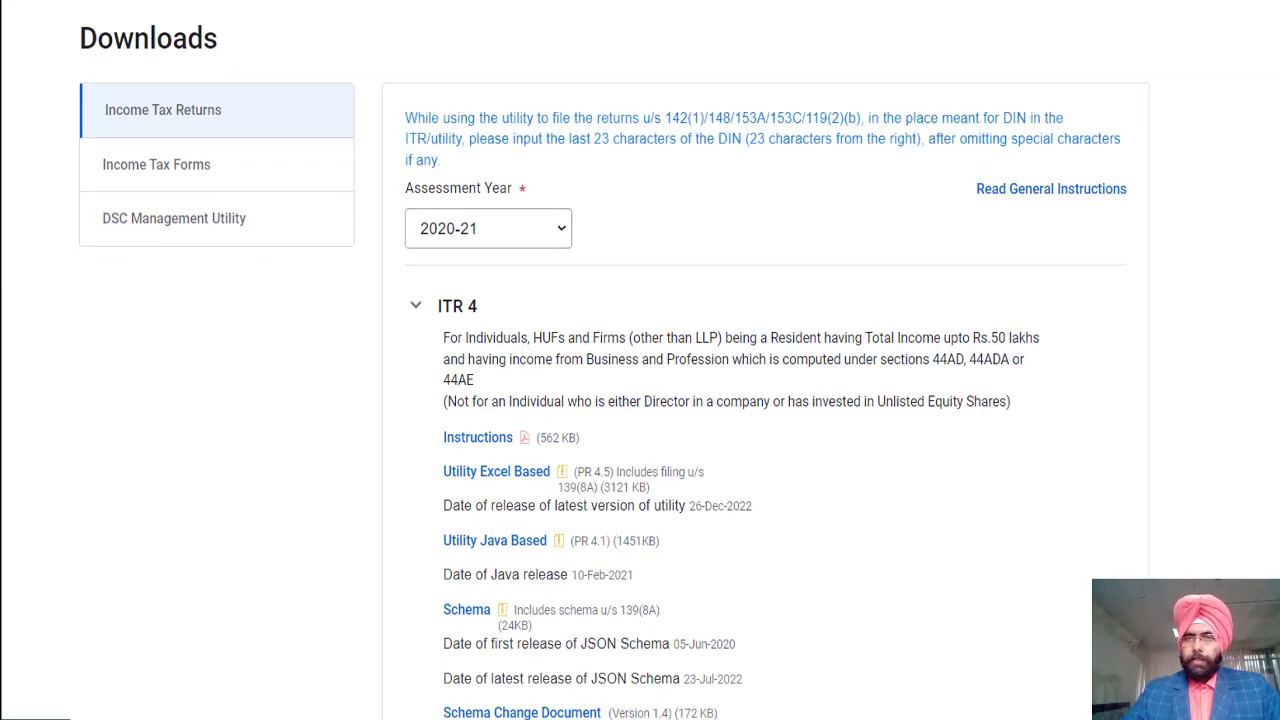
scroll(603, 361, down, 2)
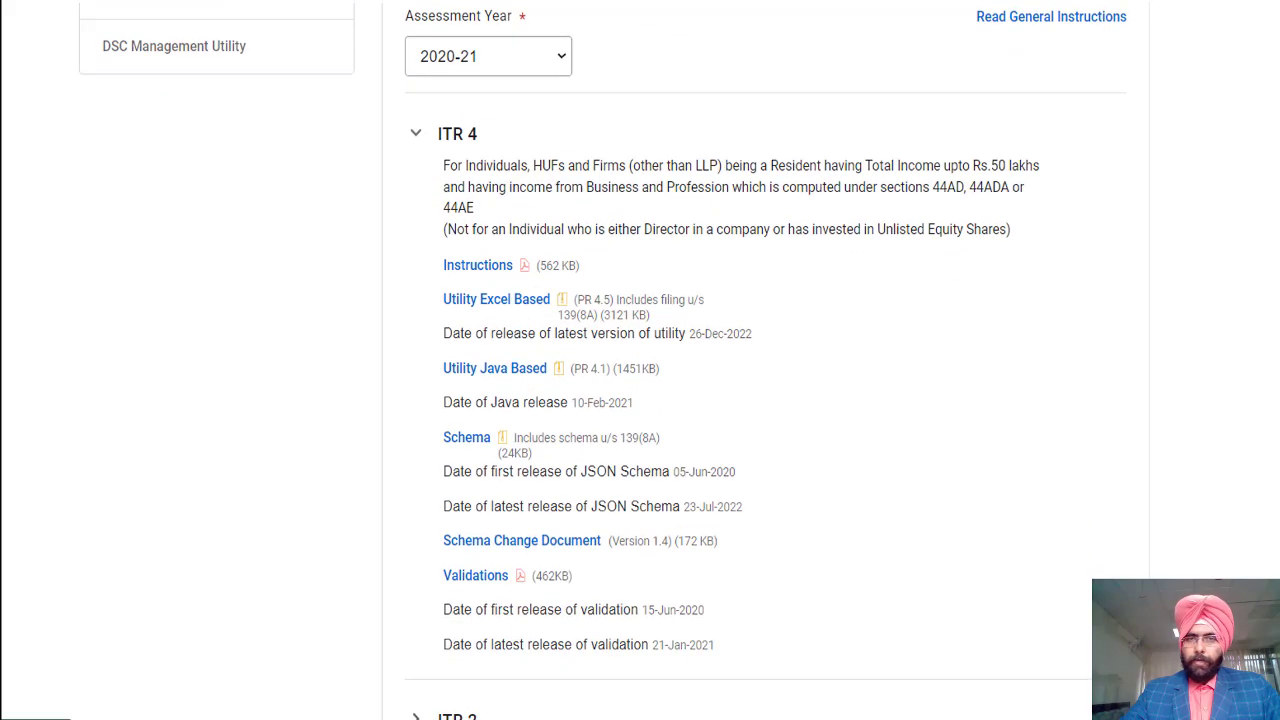
scroll(765, 363, down, 5)
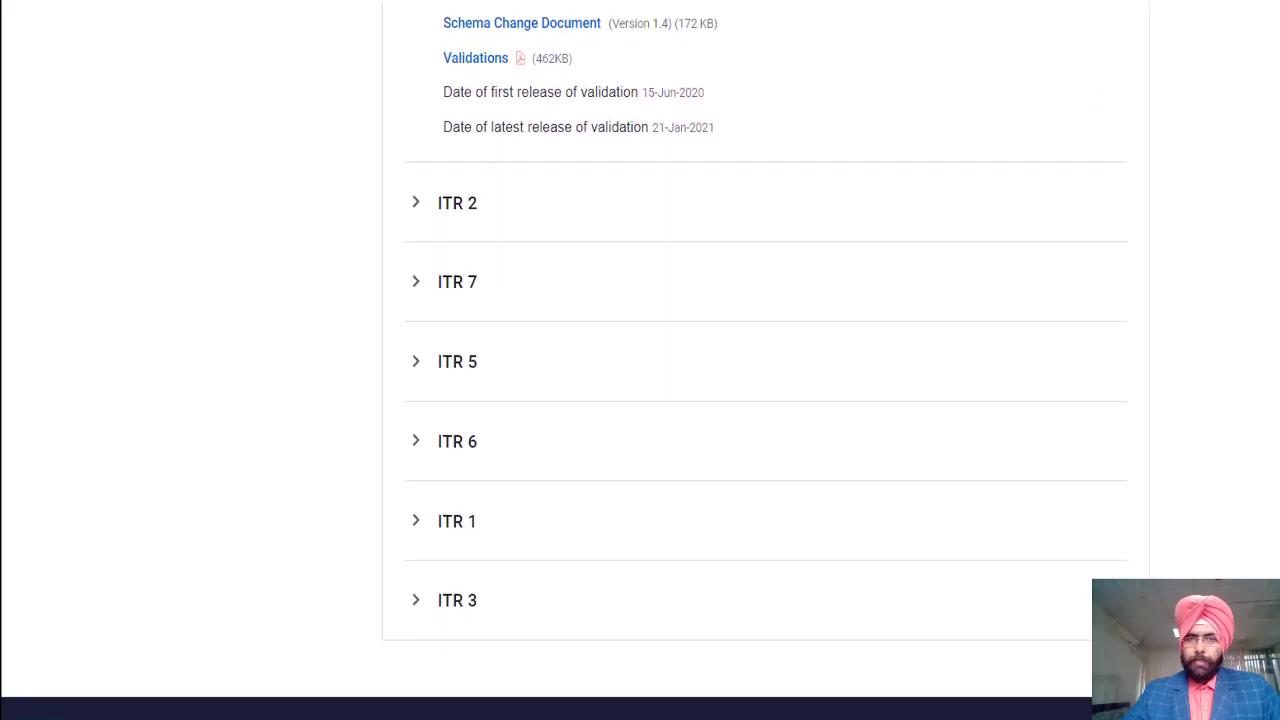
click(415, 205)
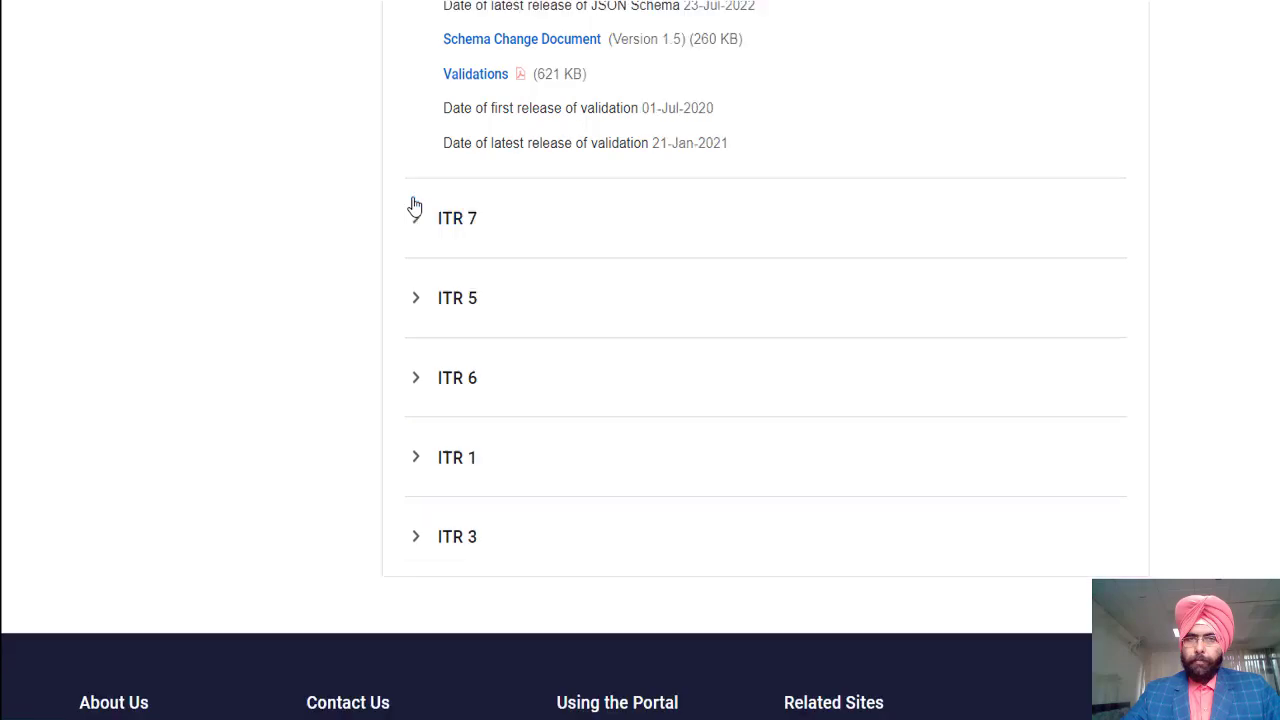
scroll(765, 380, up, 4)
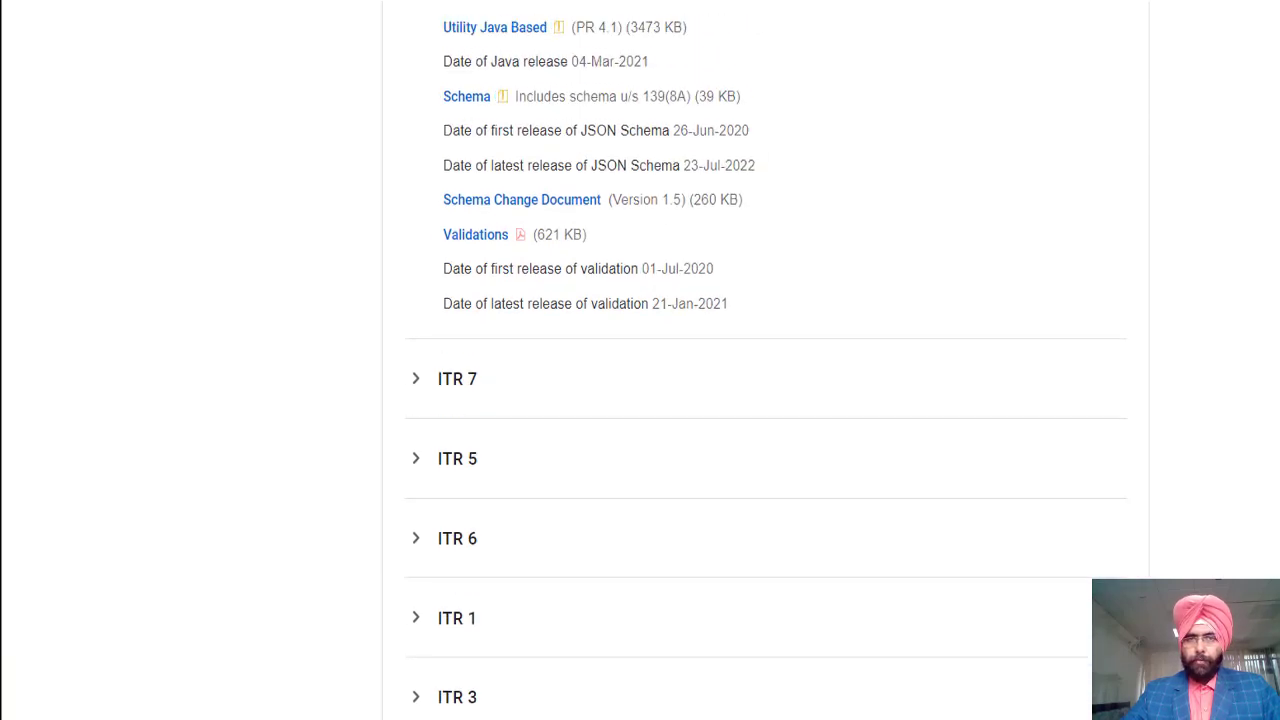
scroll(1238, 235, up, 1)
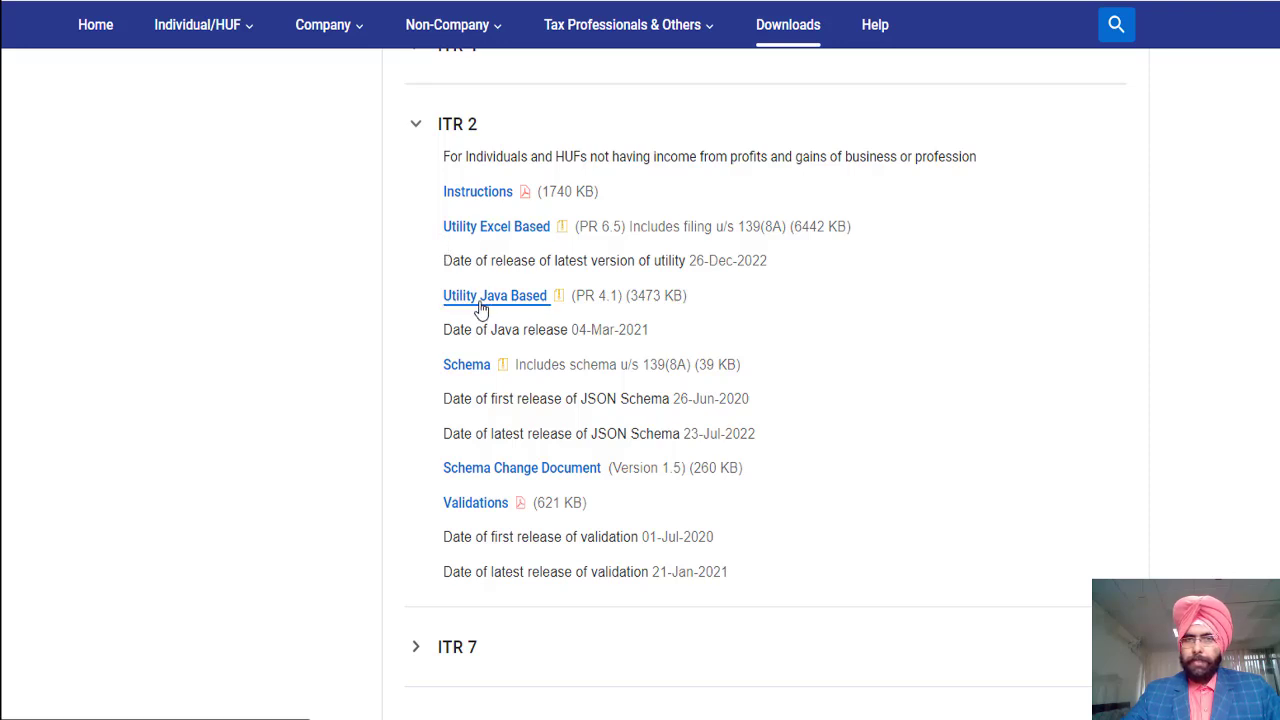
click(492, 231)
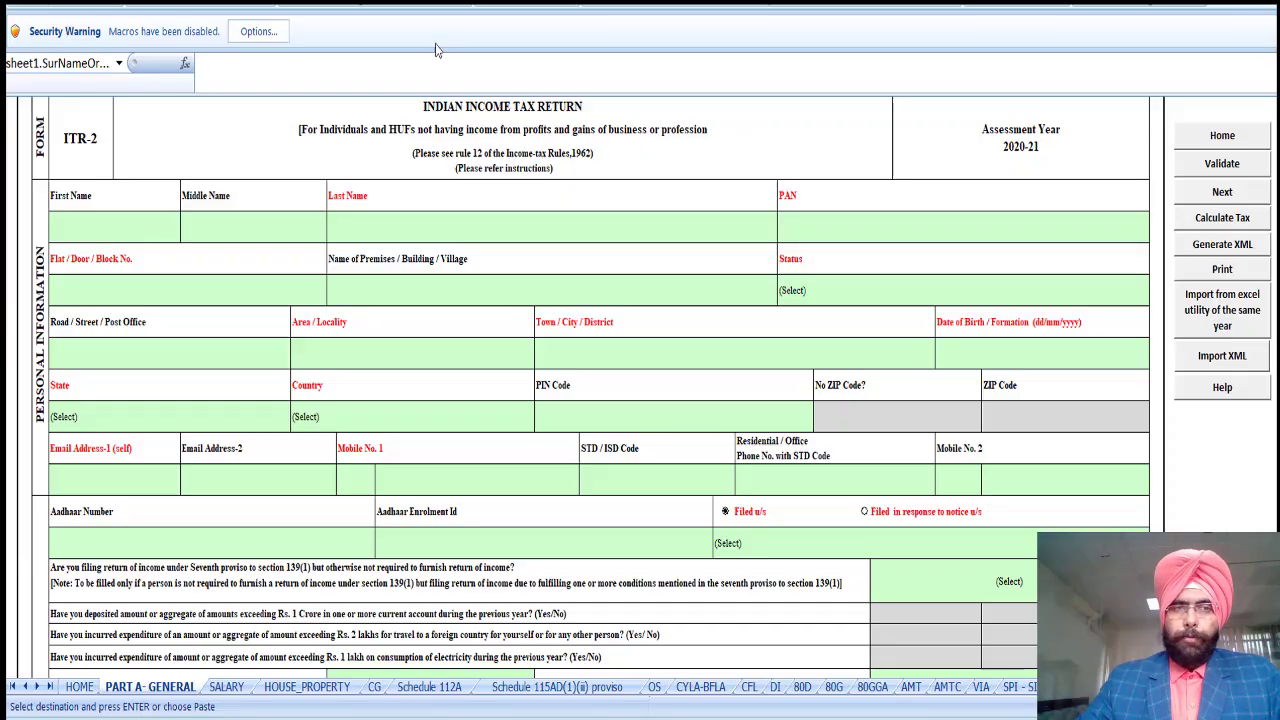
- Switch to the ITR-2 utility in Excel, enable its macro content and dismiss the data-entry guidelines
click(256, 32)
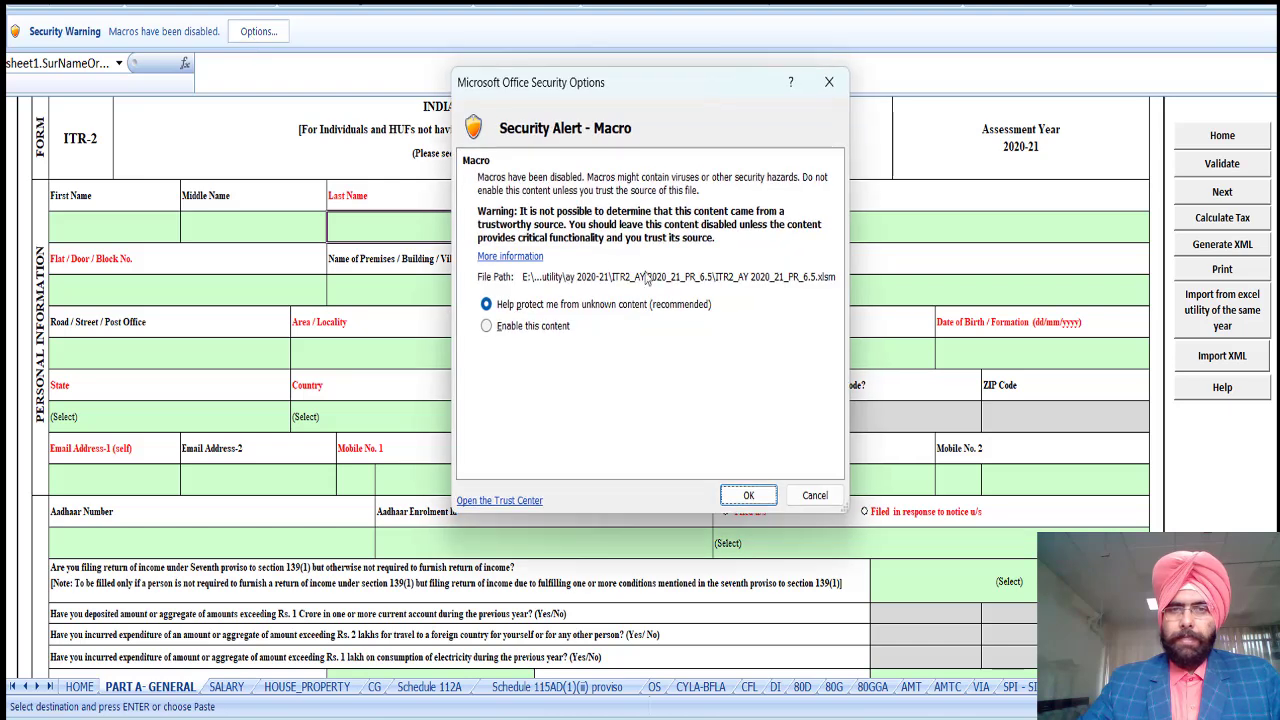
click(486, 328)
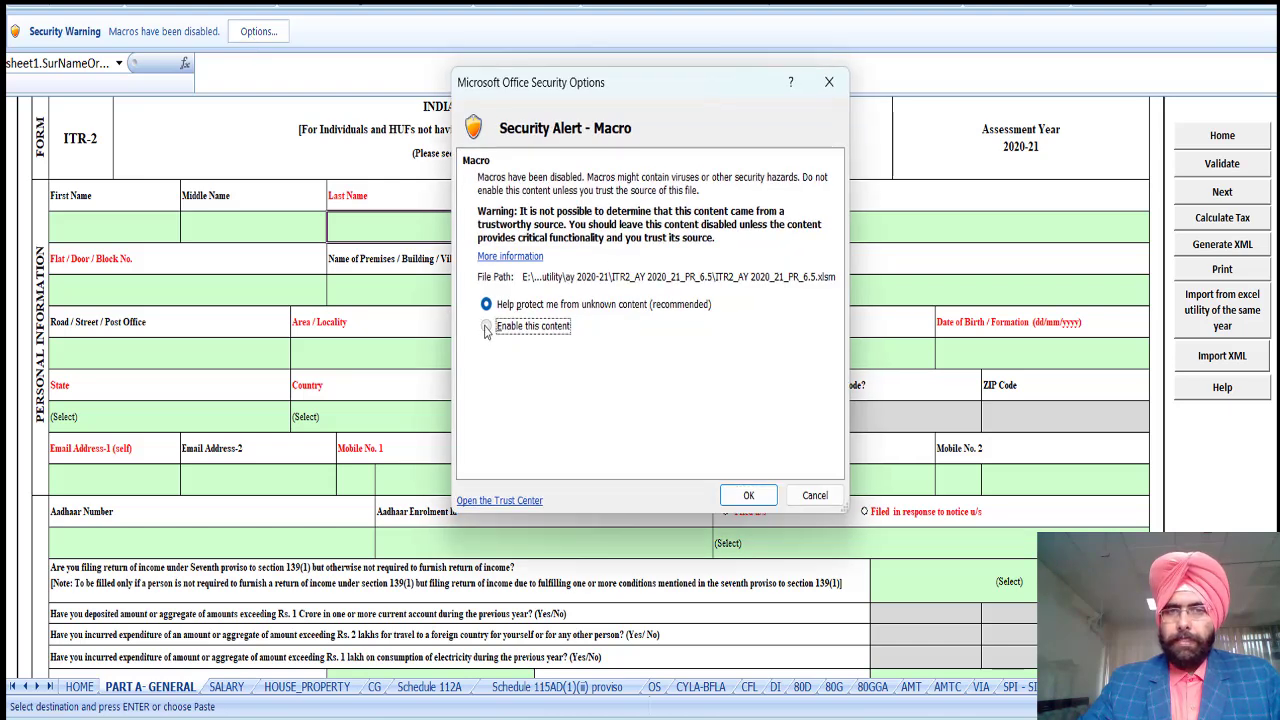
click(748, 495)
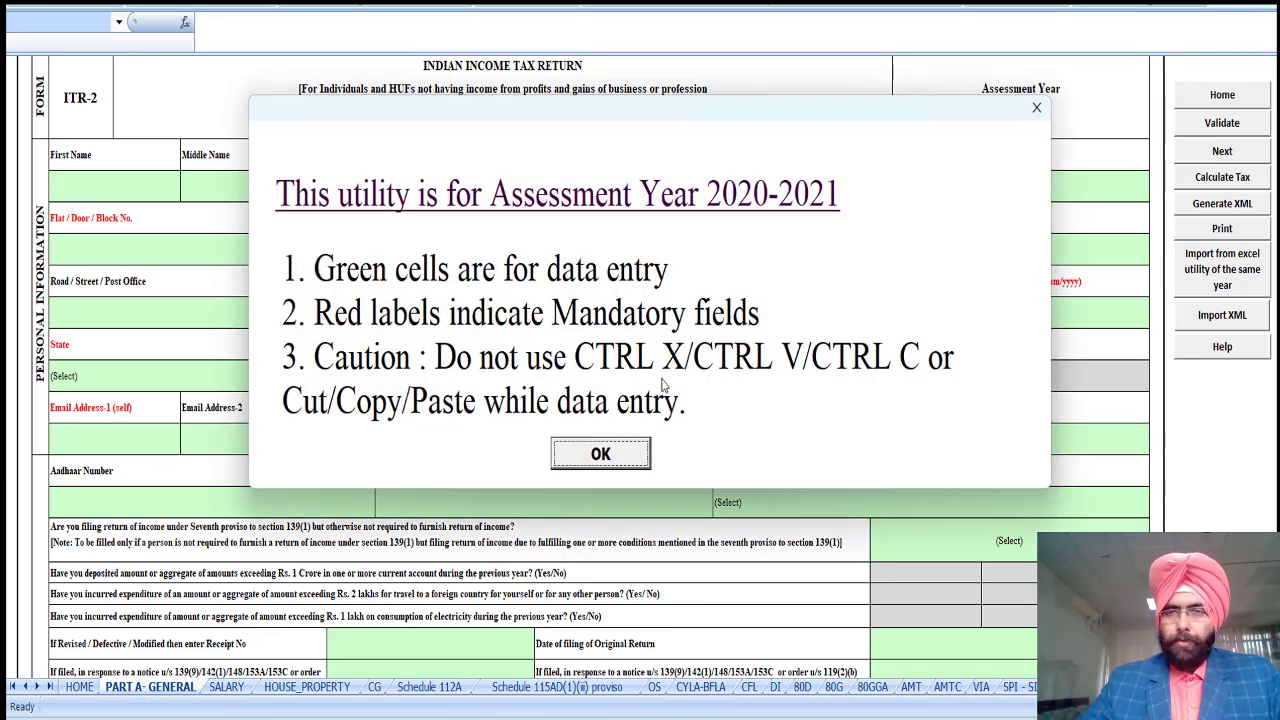
click(601, 454)
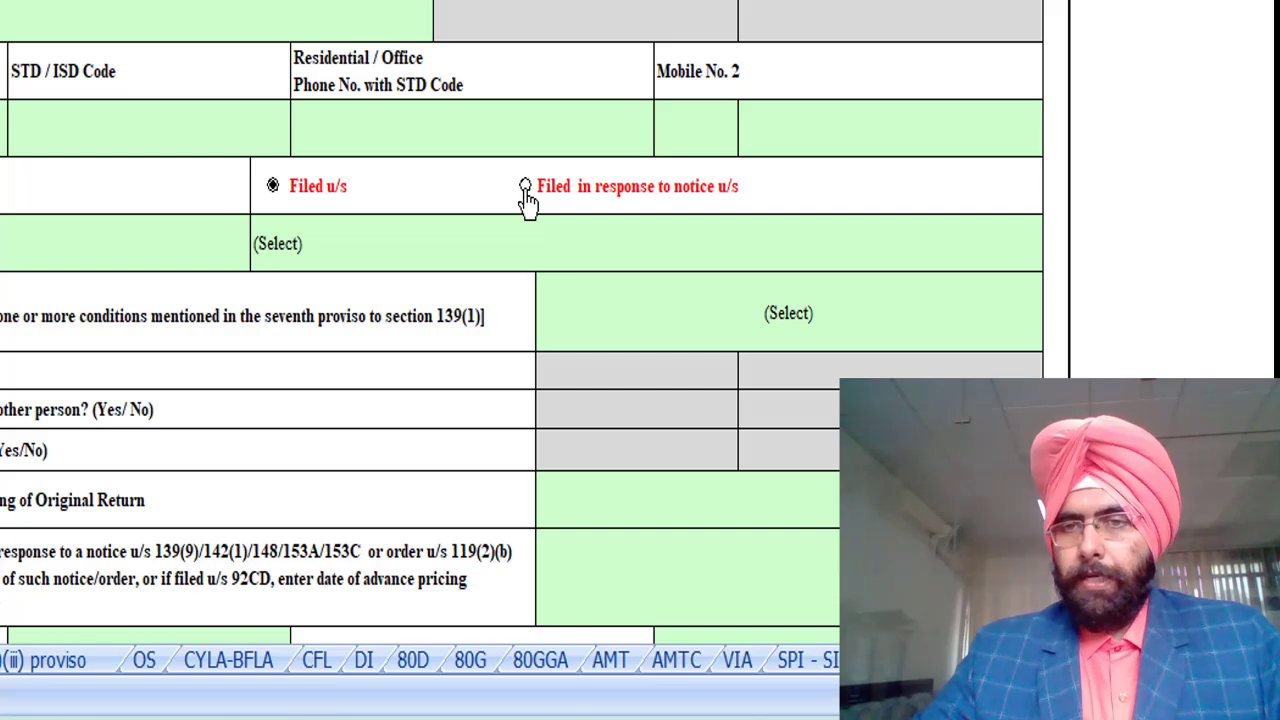
- Mark the return as filed in response to notice u/s 148 and select the Document Identification Number (DIN) field
click(525, 190)
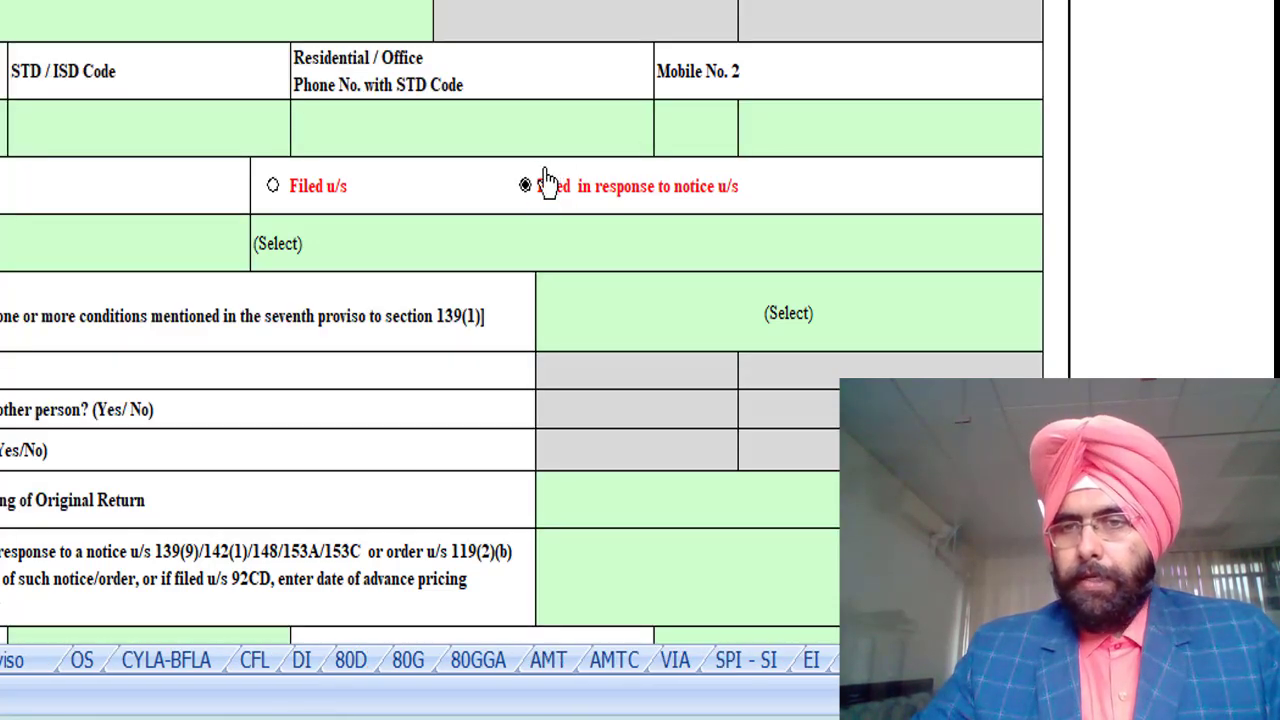
click(380, 251)
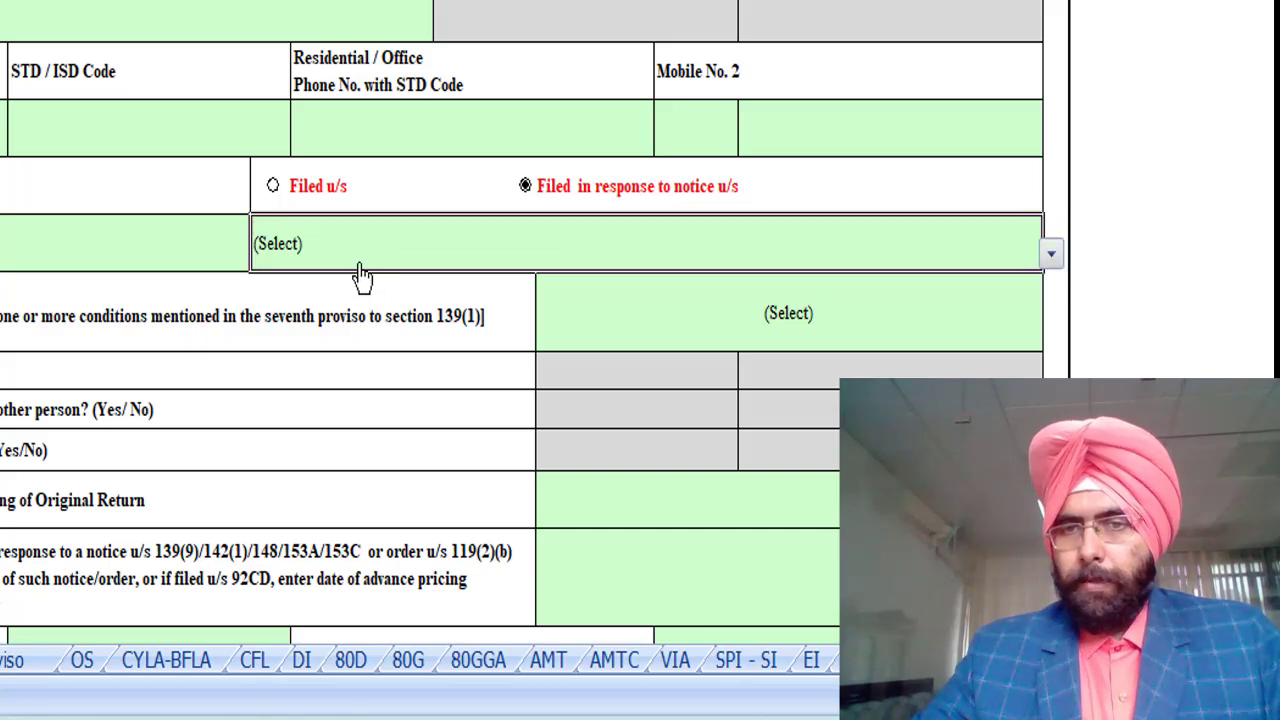
click(1050, 255)
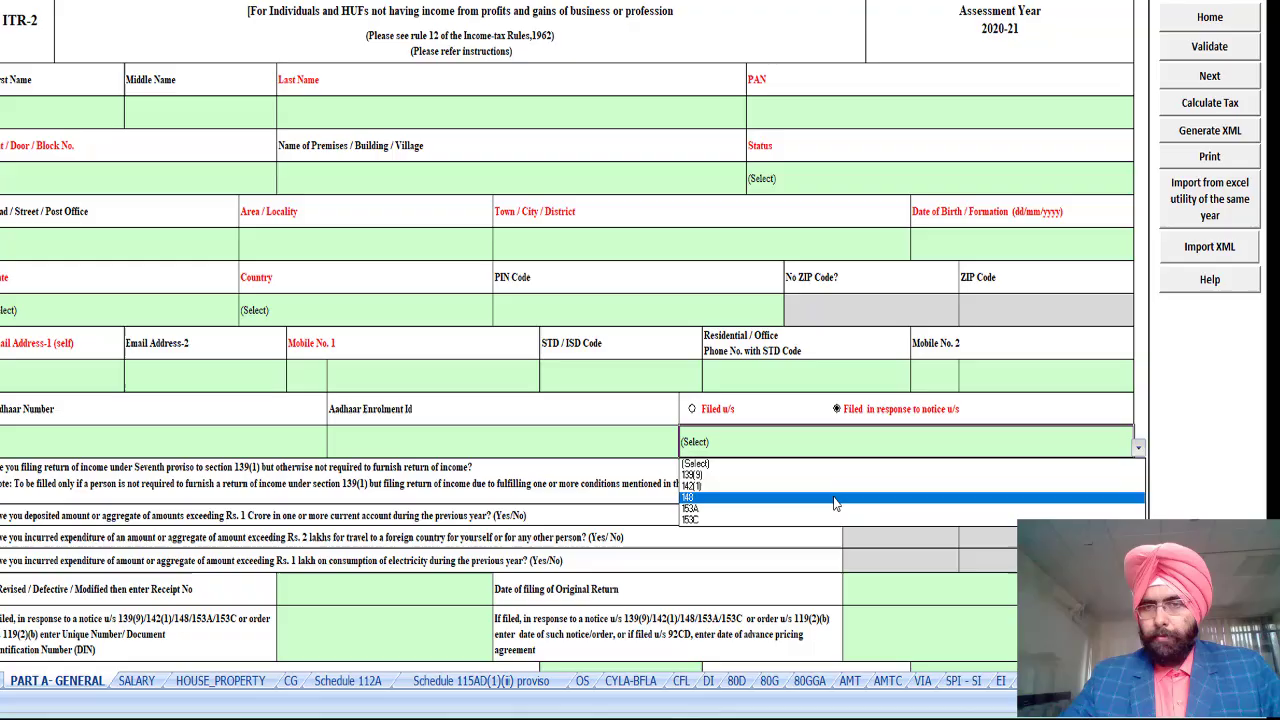
click(522, 340)
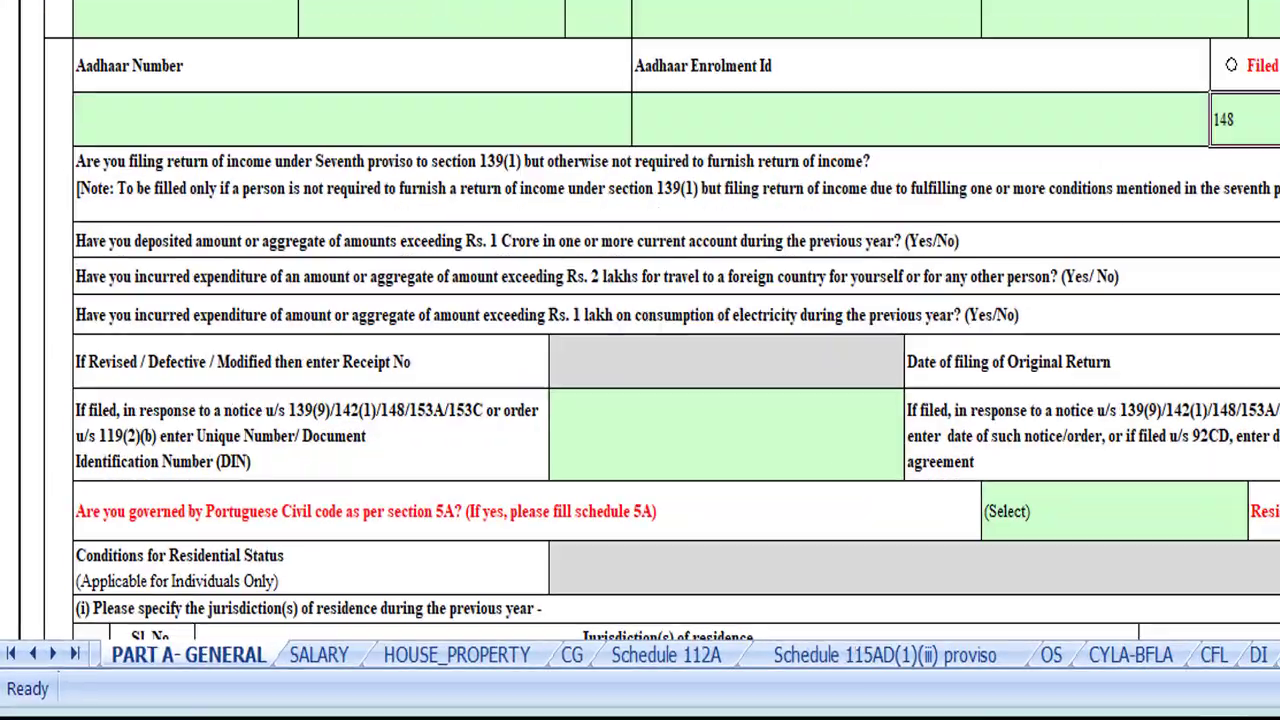
scroll(640, 330, down, 3)
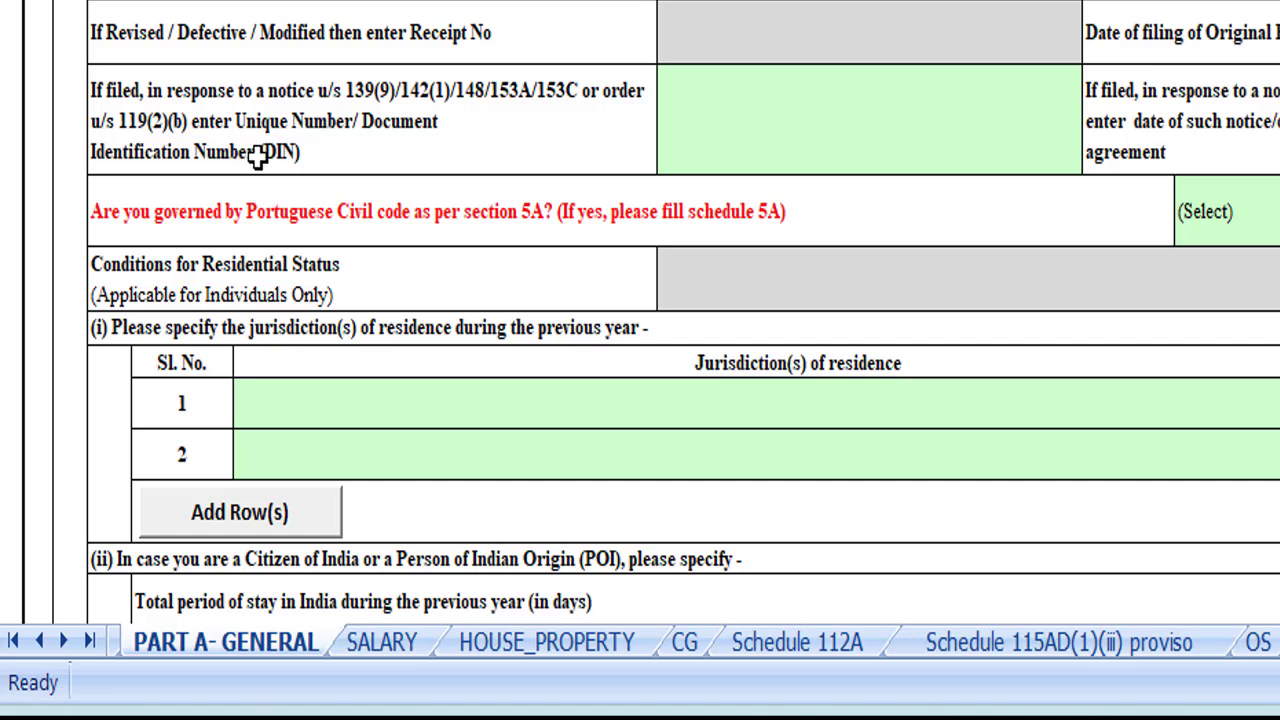
click(755, 97)
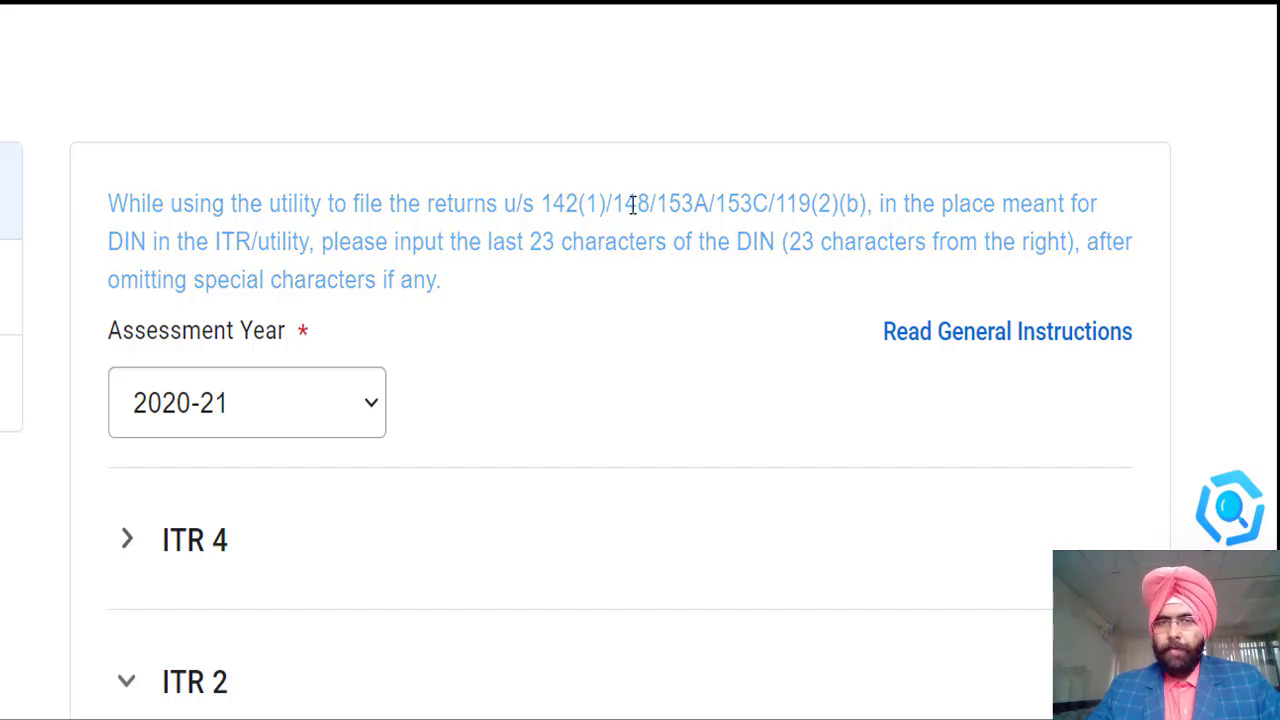
- Read the portal's instruction on entering the last 23 characters of the DIN and highlight the trailing characters in the sample notice number
drag(219, 247, 397, 247)
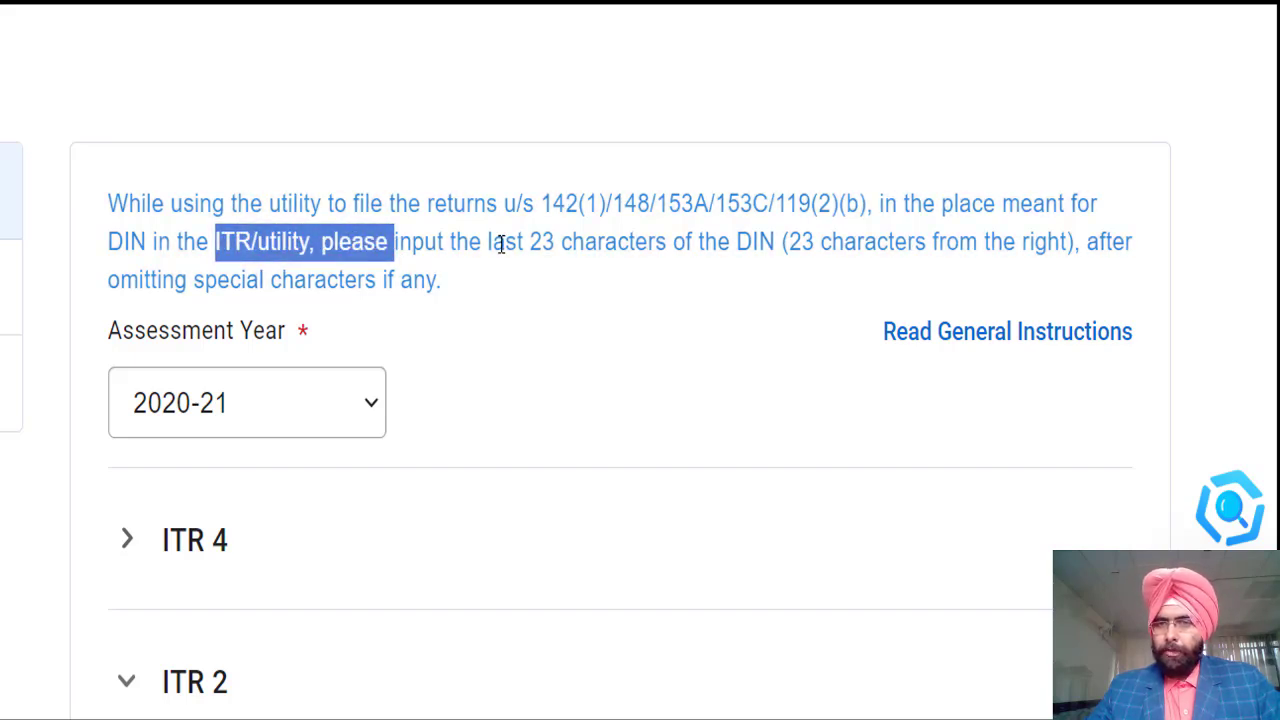
drag(491, 245, 628, 247)
drag(712, 250, 750, 242)
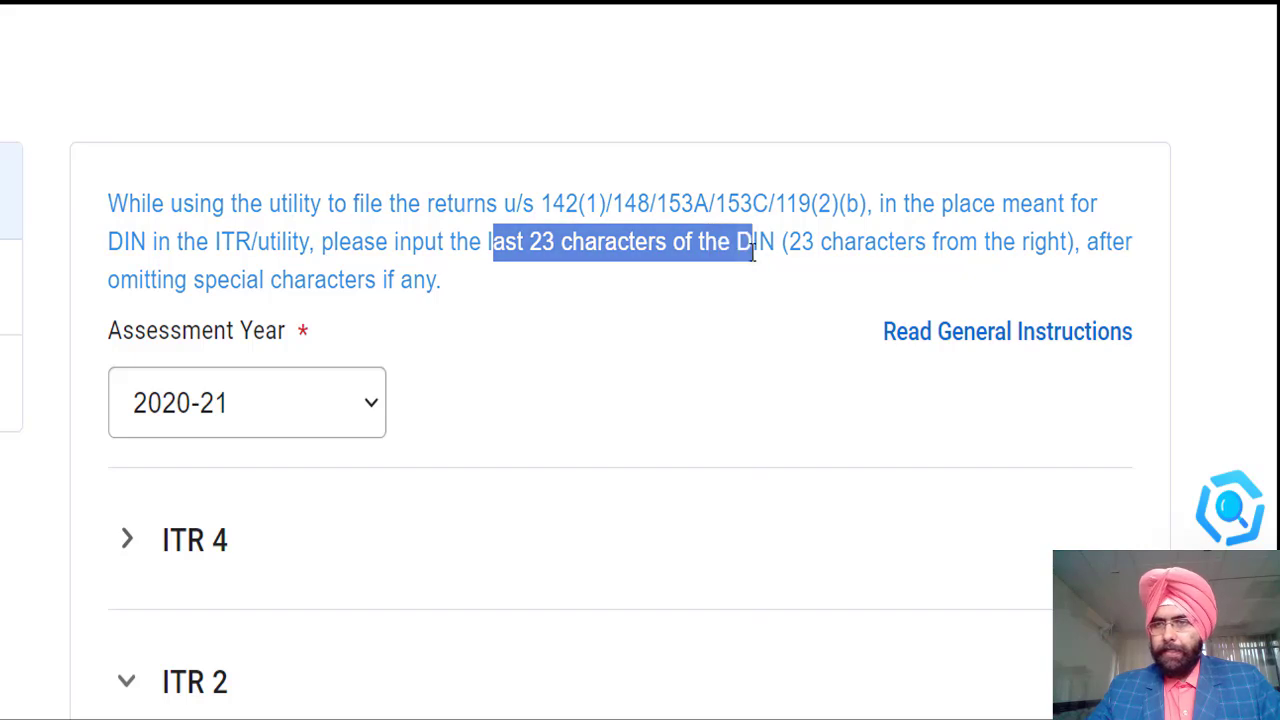
drag(1079, 248, 790, 237)
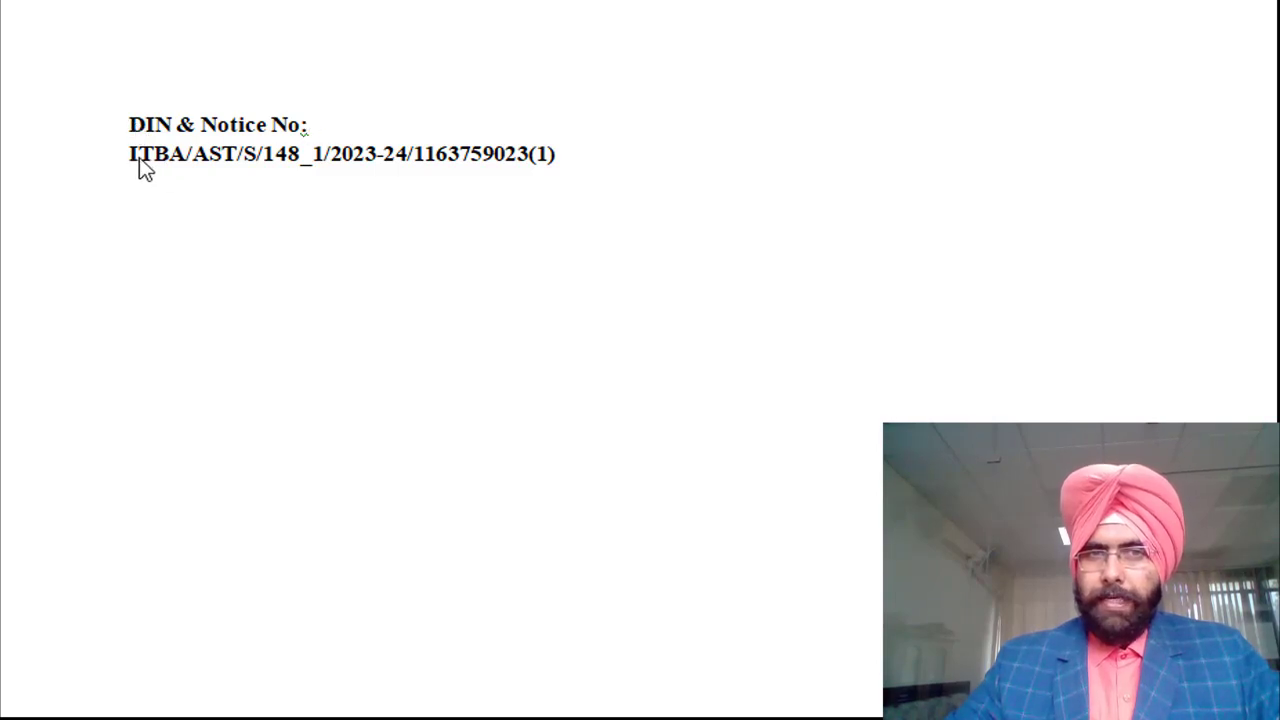
click(542, 180)
drag(563, 155, 316, 157)
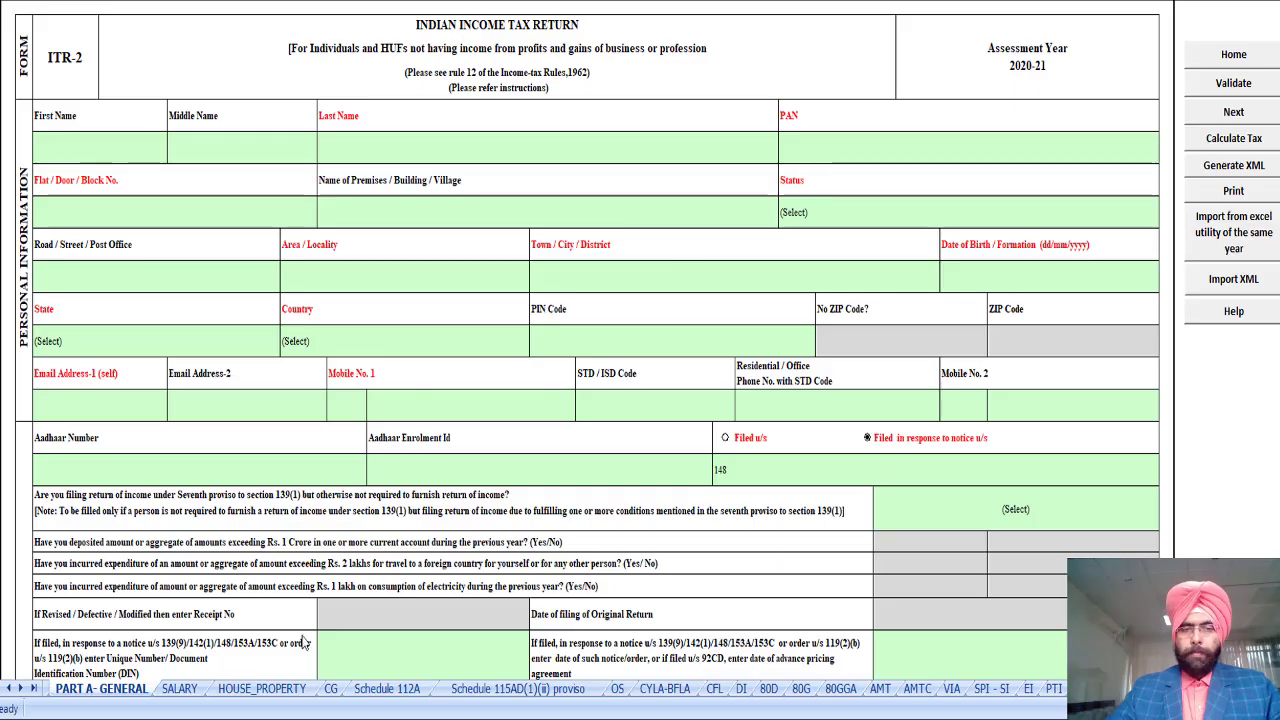
- Open the SALARY schedule in the ITR-2 Excel utility
click(195, 691)
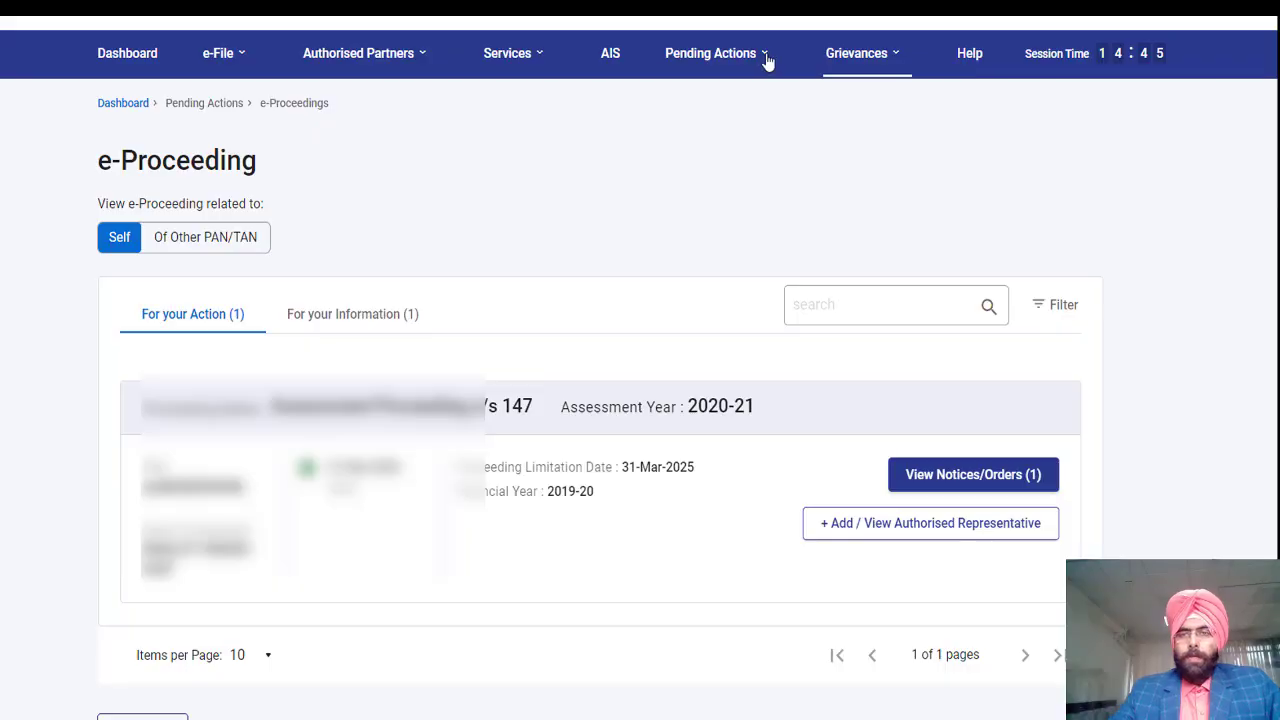
click(767, 62)
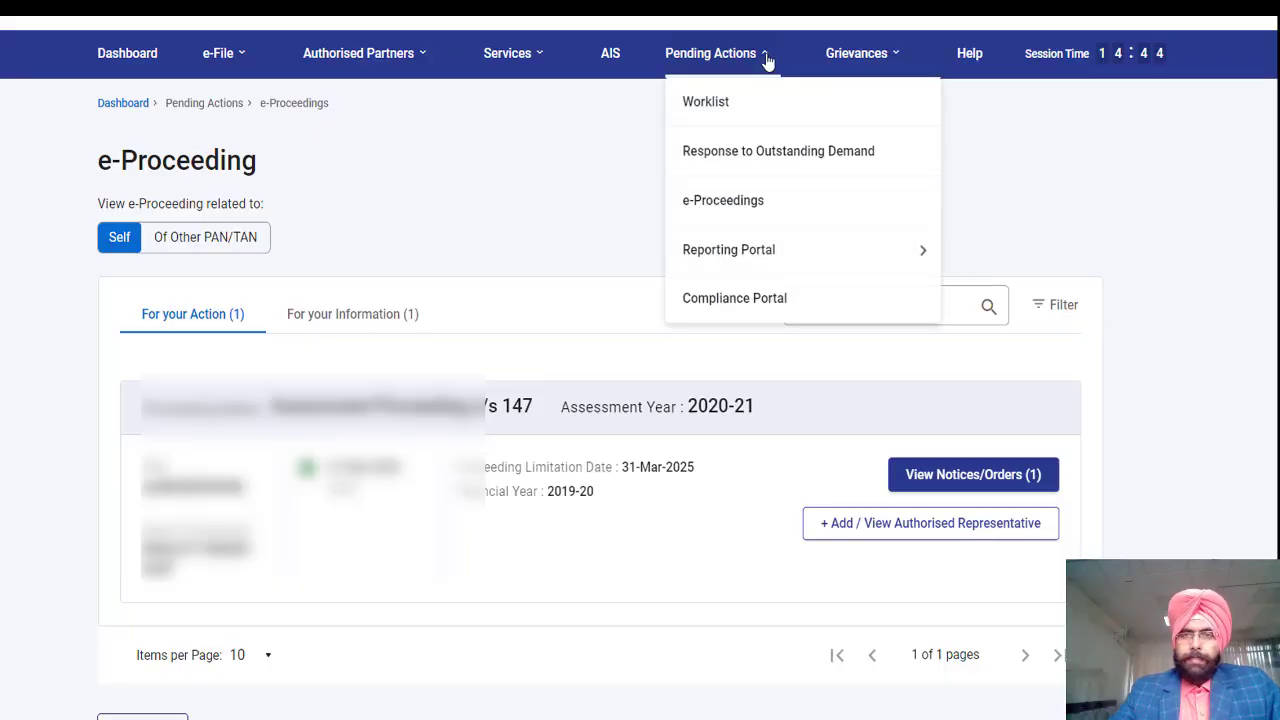
click(222, 54)
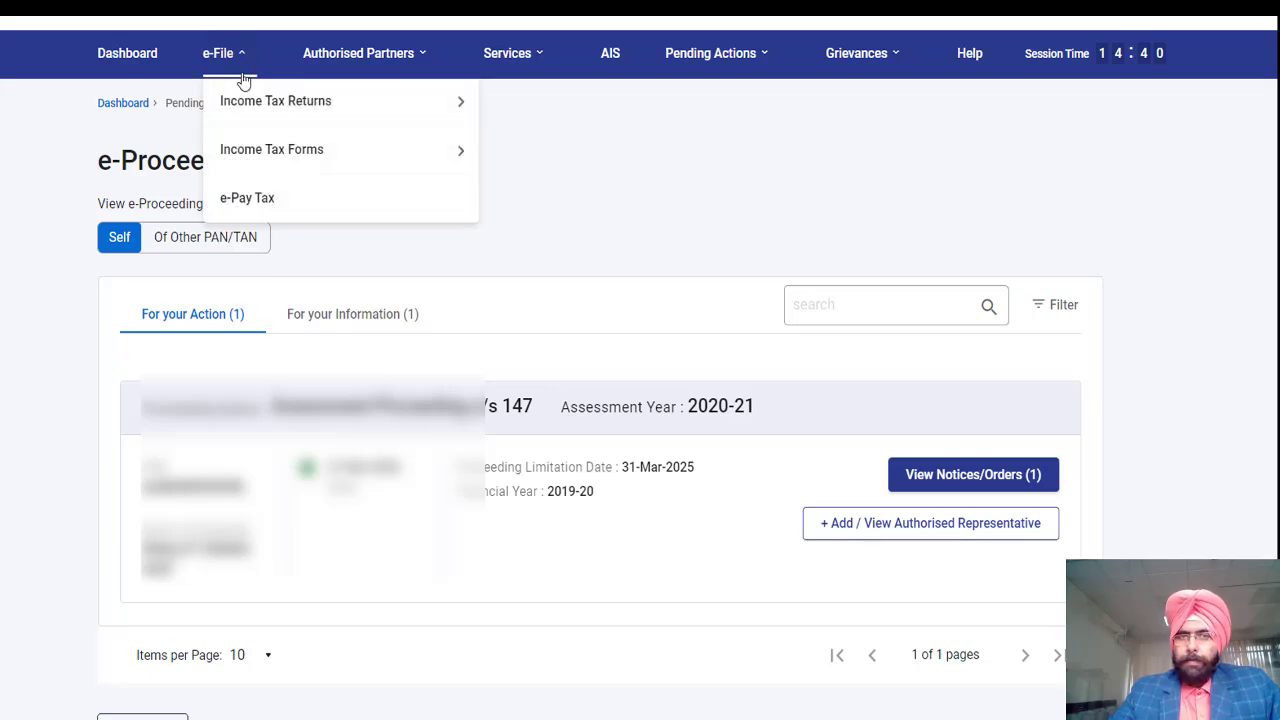
mouse_move(266, 103)
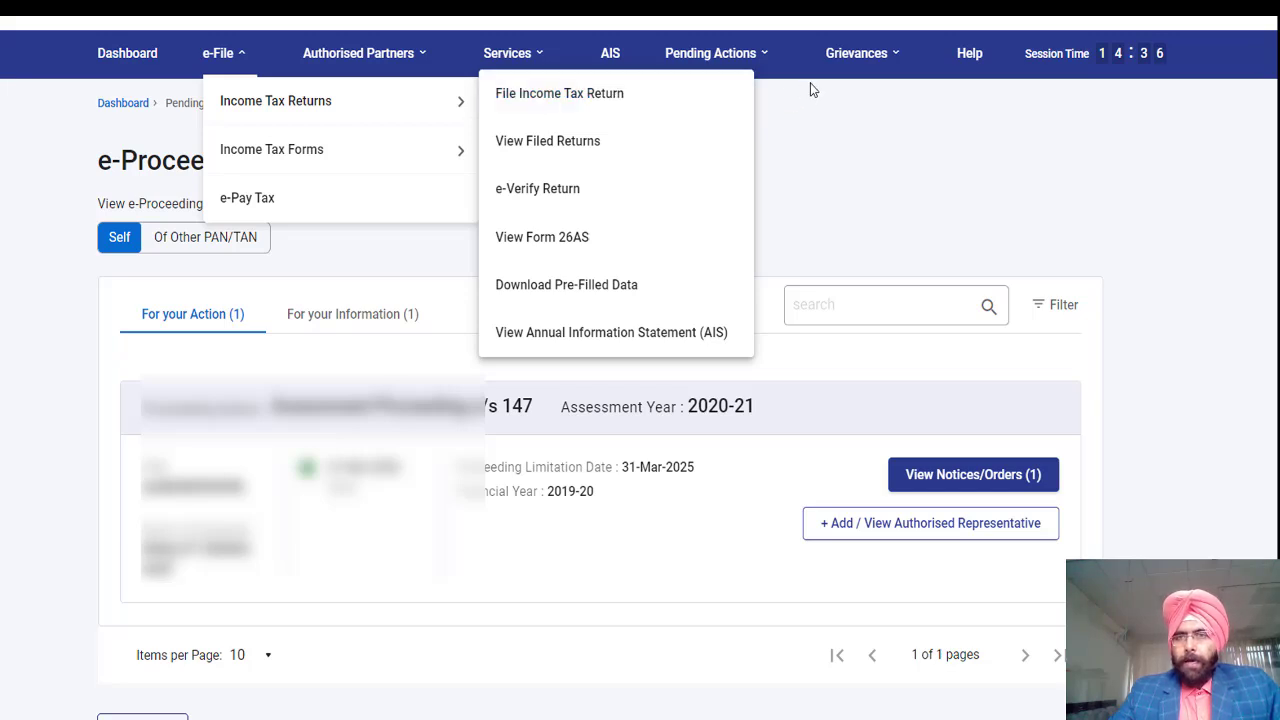
click(722, 55)
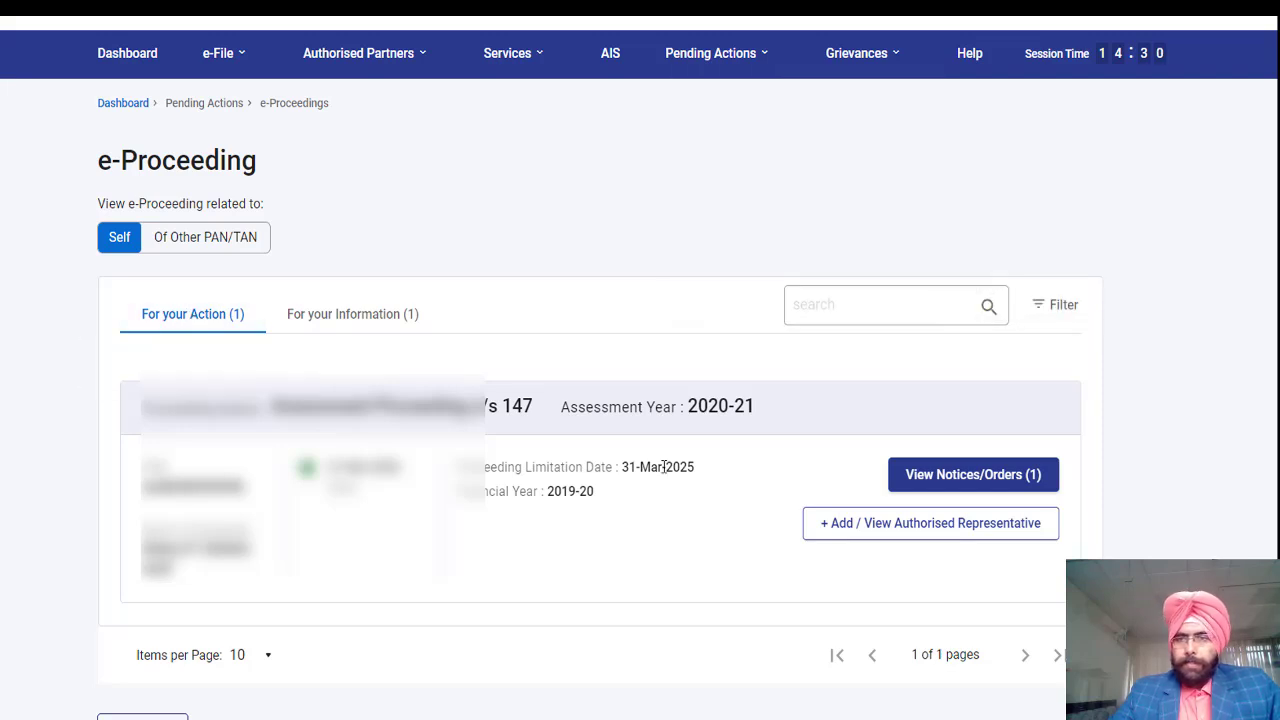
- Start the response to the section 148 notice for A.Y. 2020-21, answering No to the audit question and selecting ITR-2 as the return type
click(978, 478)
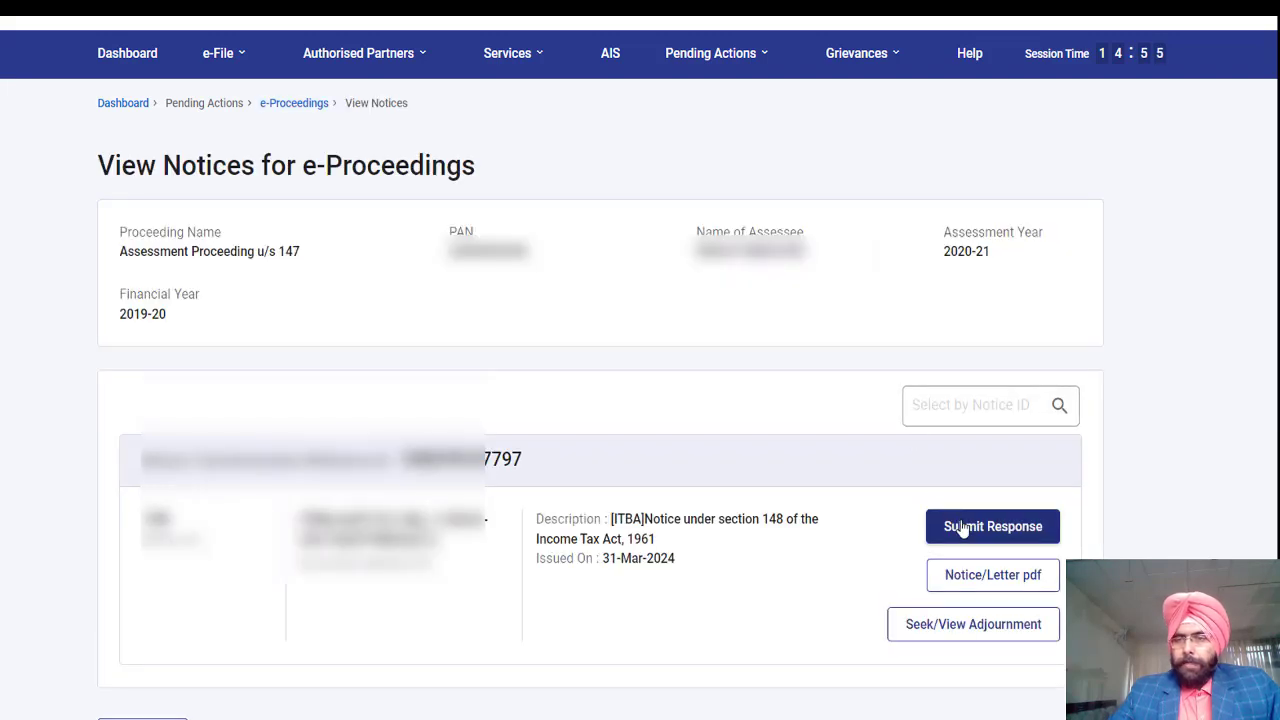
click(1027, 535)
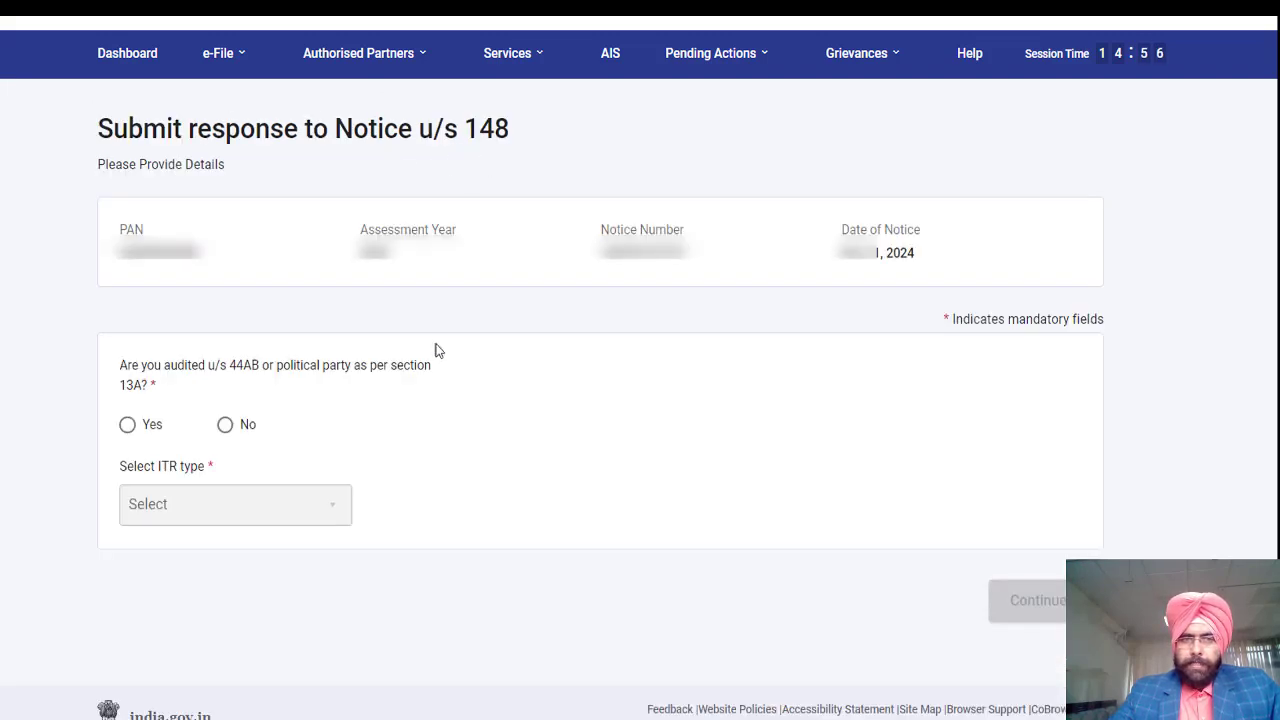
click(224, 426)
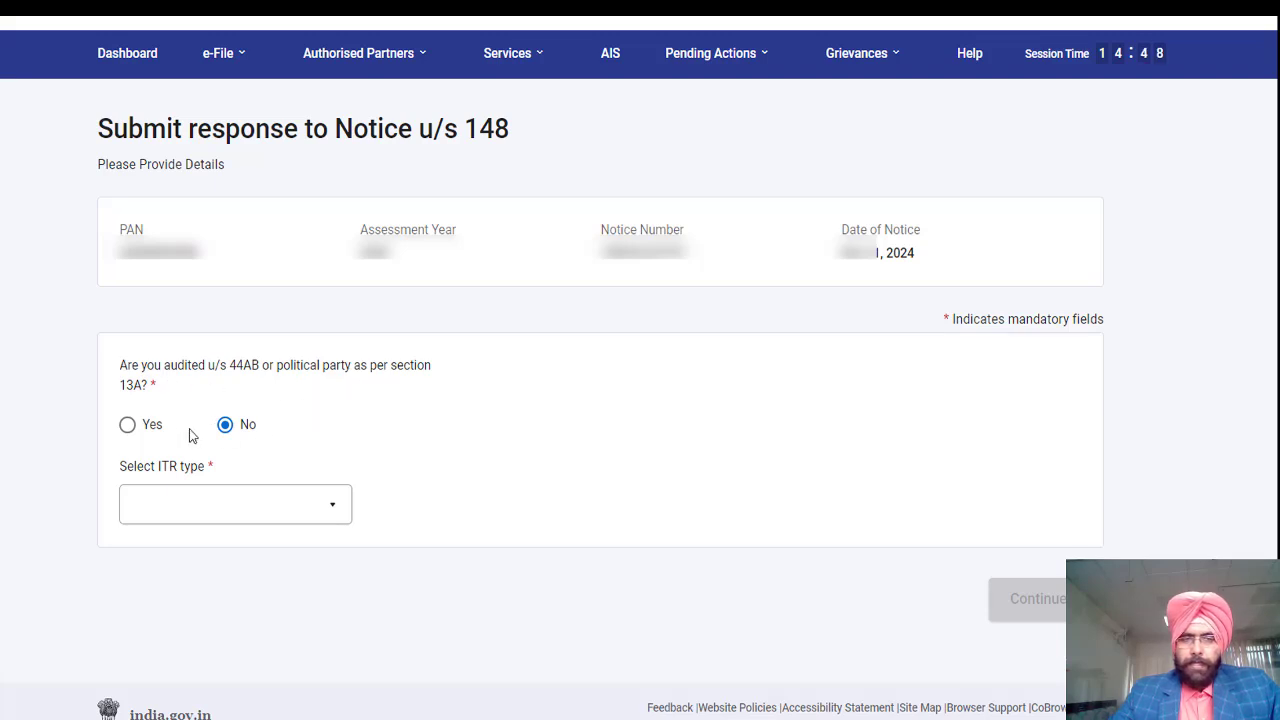
click(228, 515)
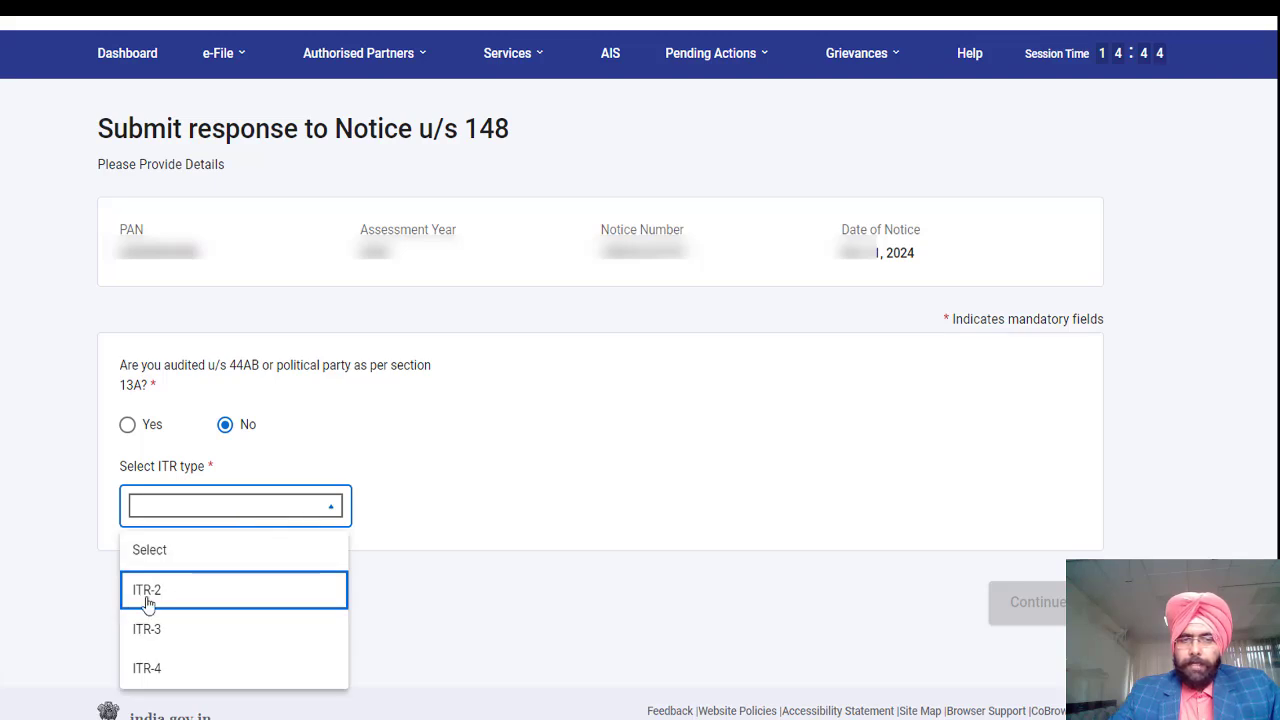
click(148, 602)
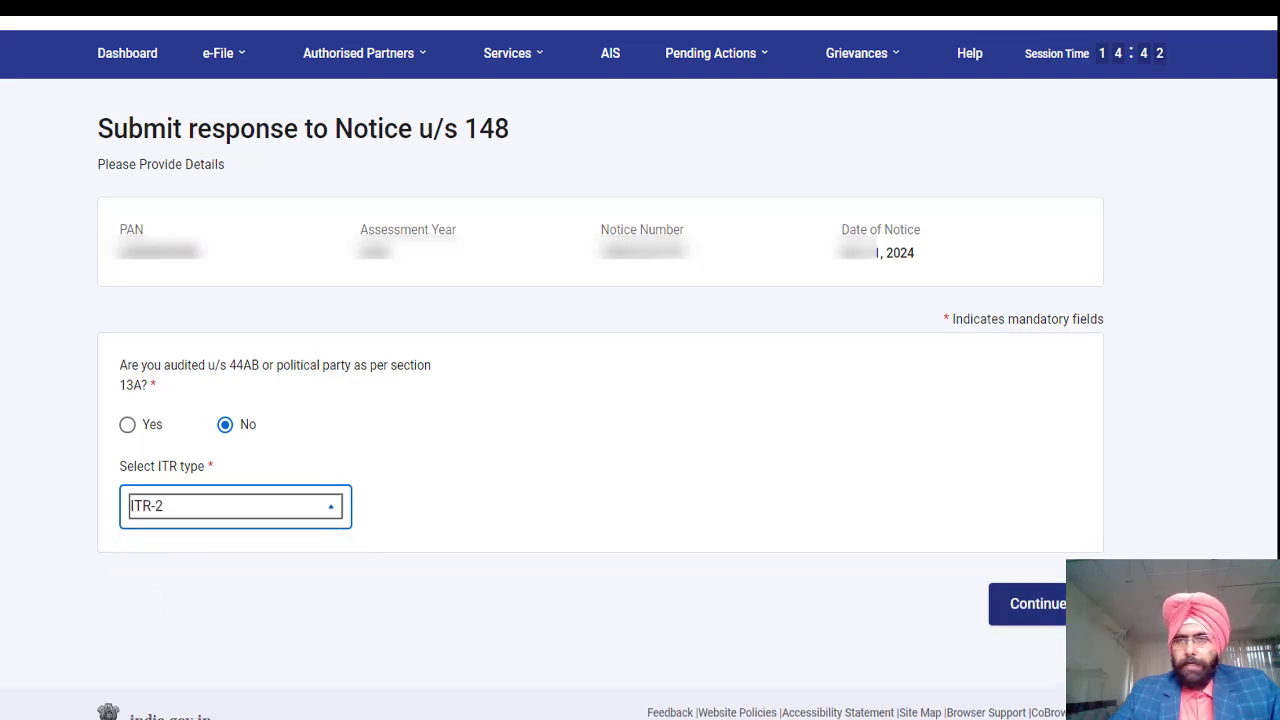
click(1030, 603)
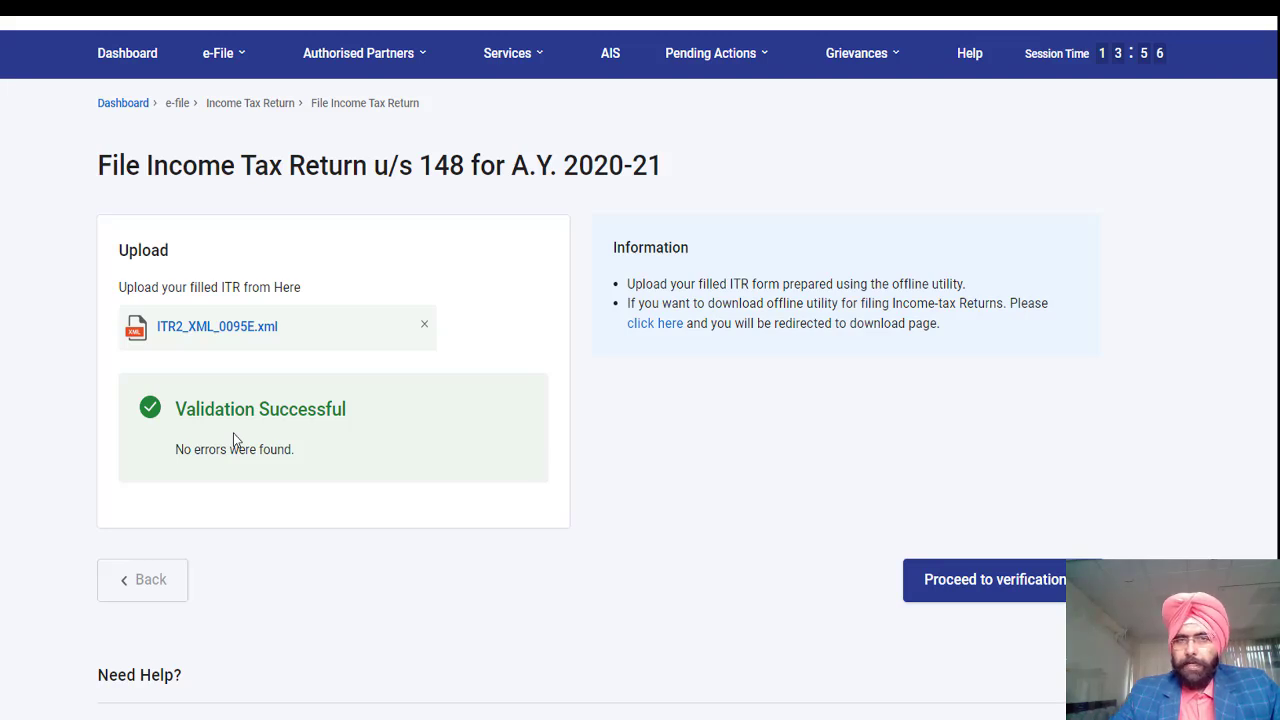
- Proceed to instant e-verification of the uploaded return, choose an EVC through the bank account and submit the return
click(968, 590)
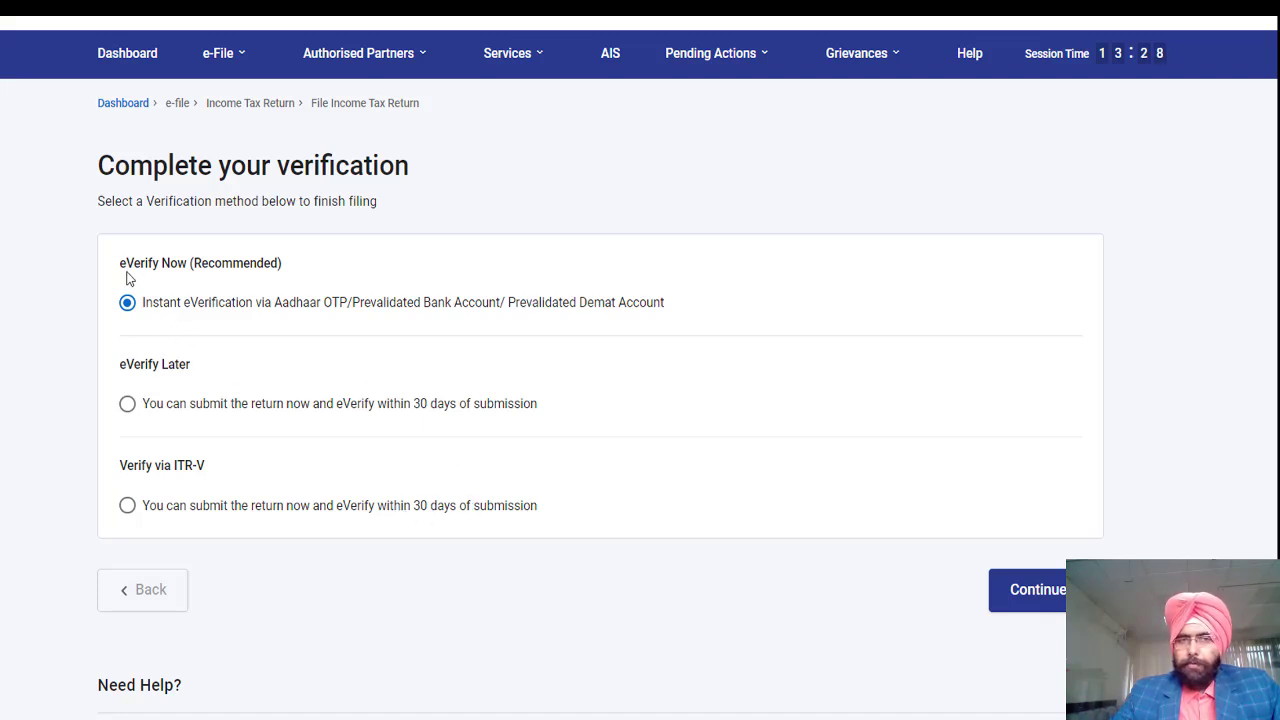
click(1018, 592)
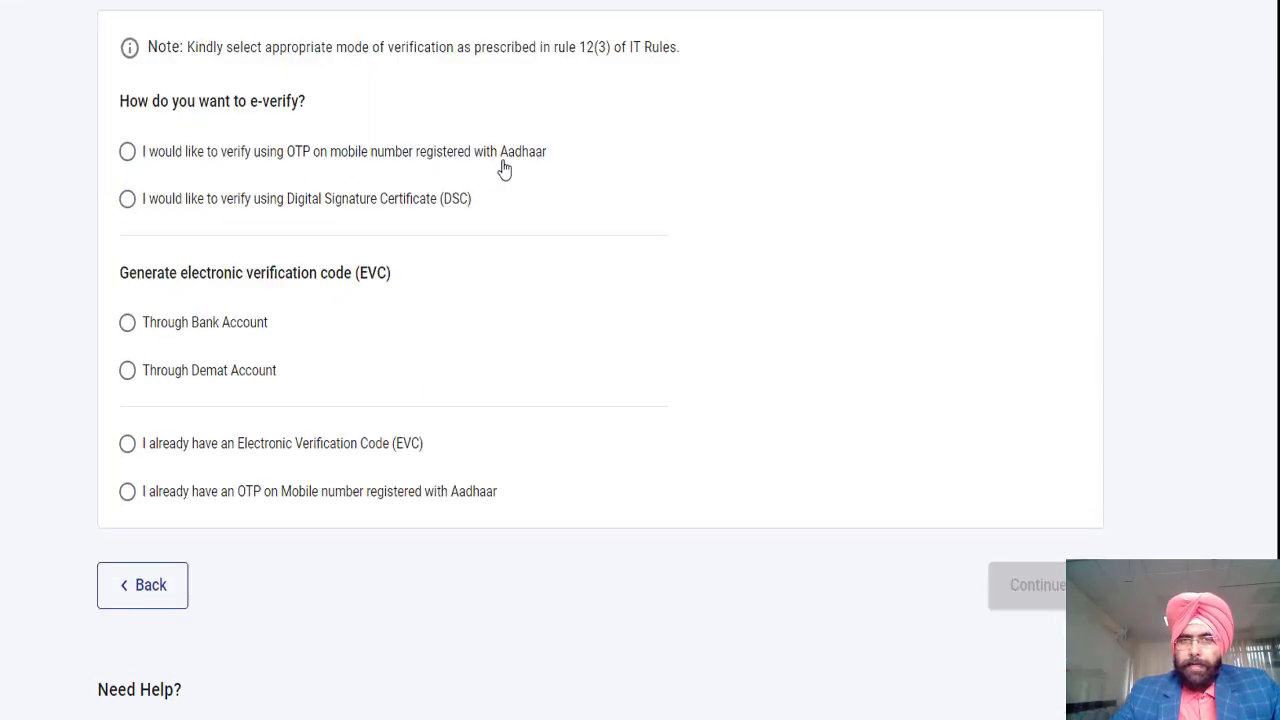
click(127, 152)
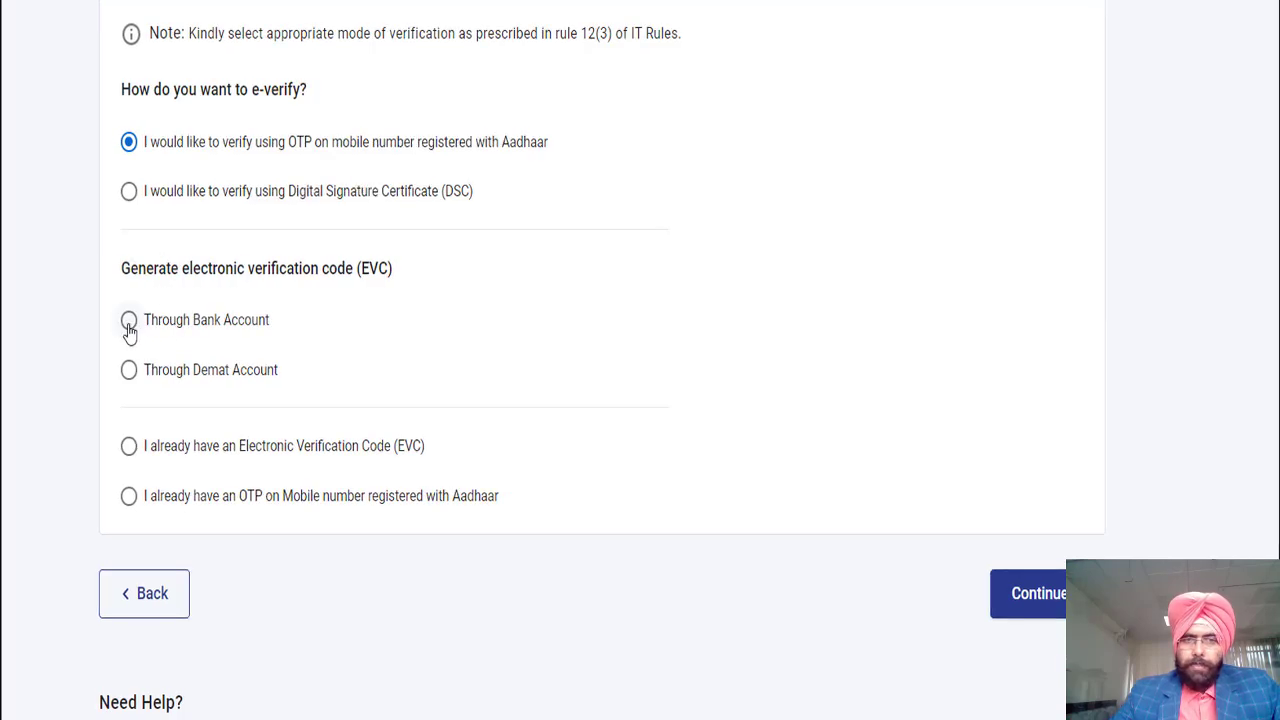
click(129, 321)
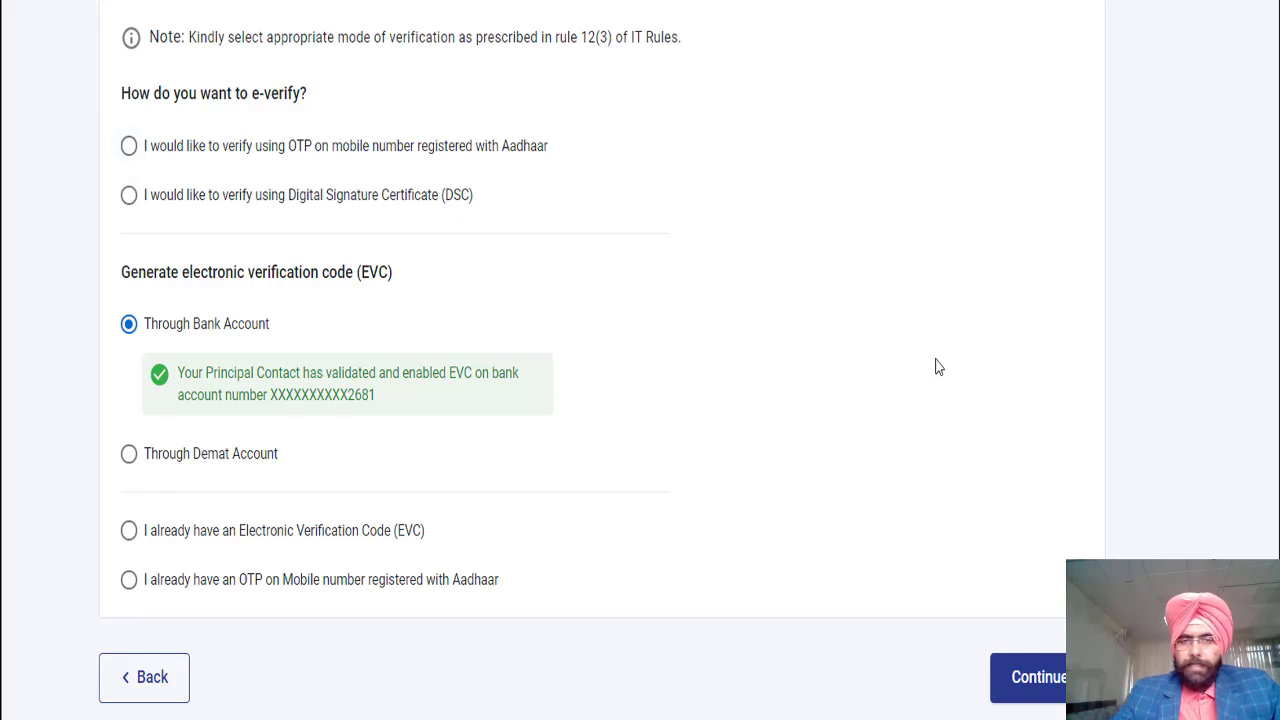
scroll(583, 350, down, 2)
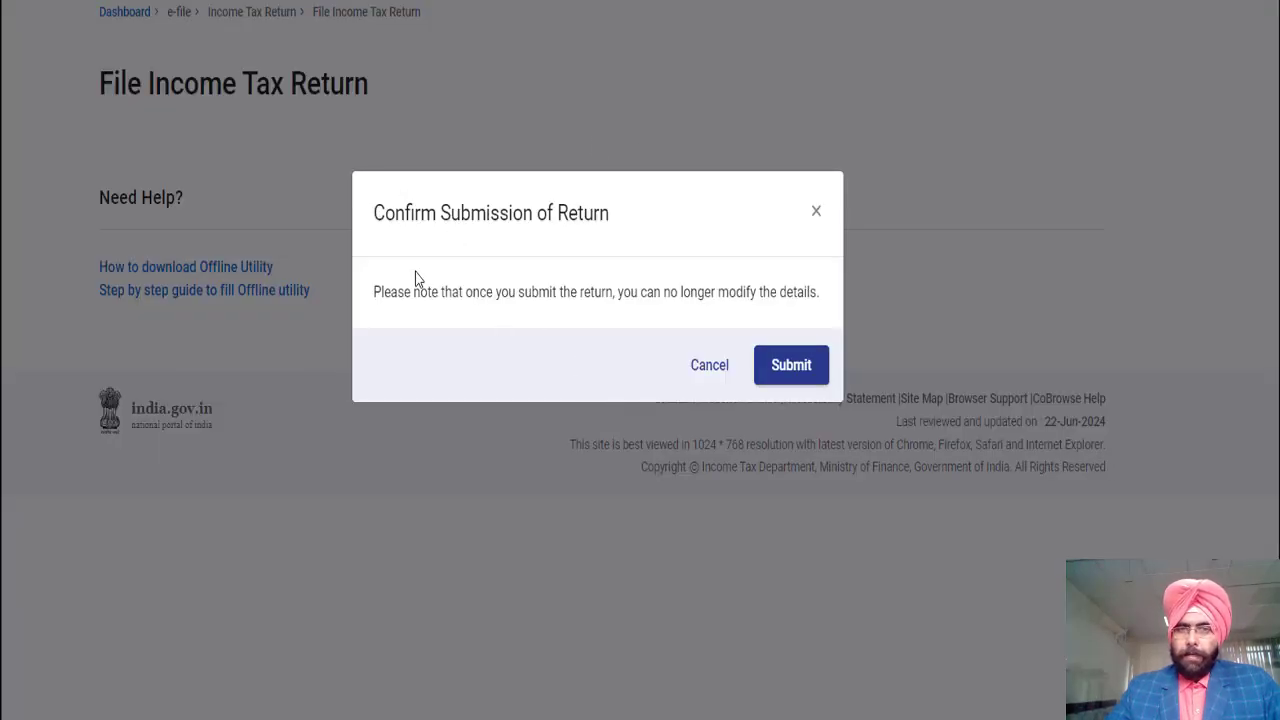
click(791, 366)
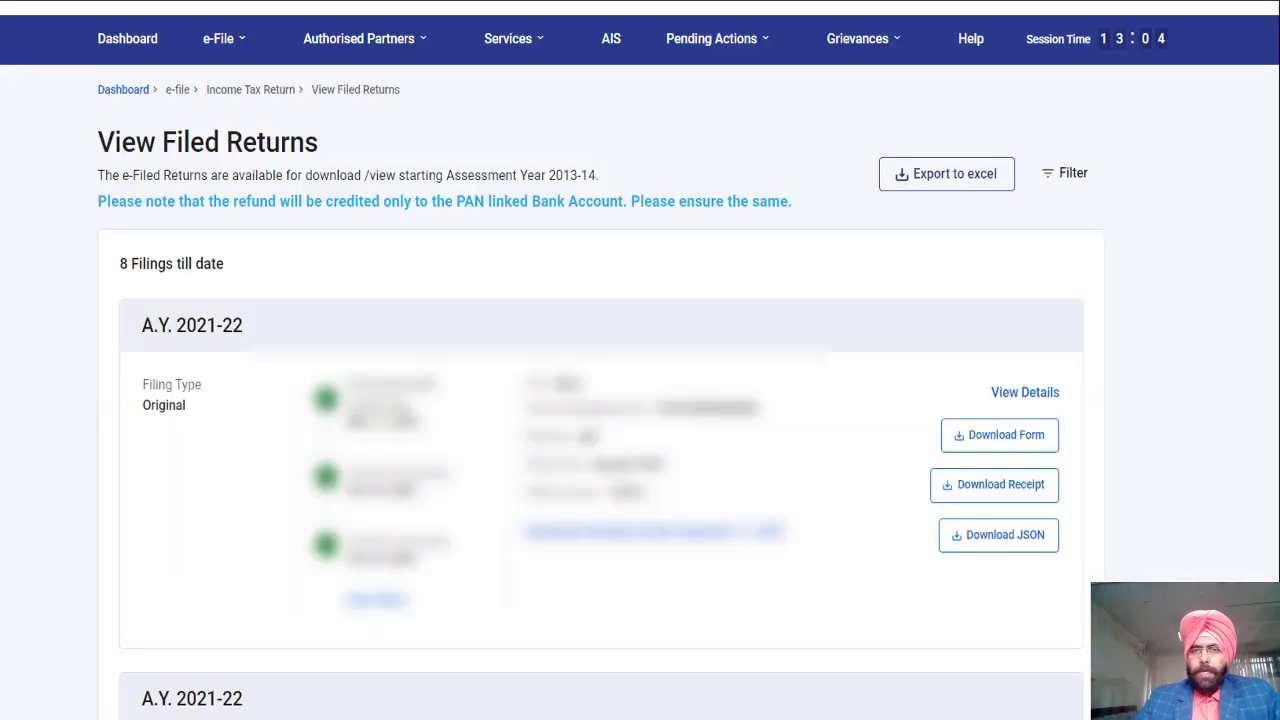
- Find the A.Y. 2020-21 entry on the next page of filed returns and highlight its assessment year, filing type and Filed By details
mouse_move(241, 39)
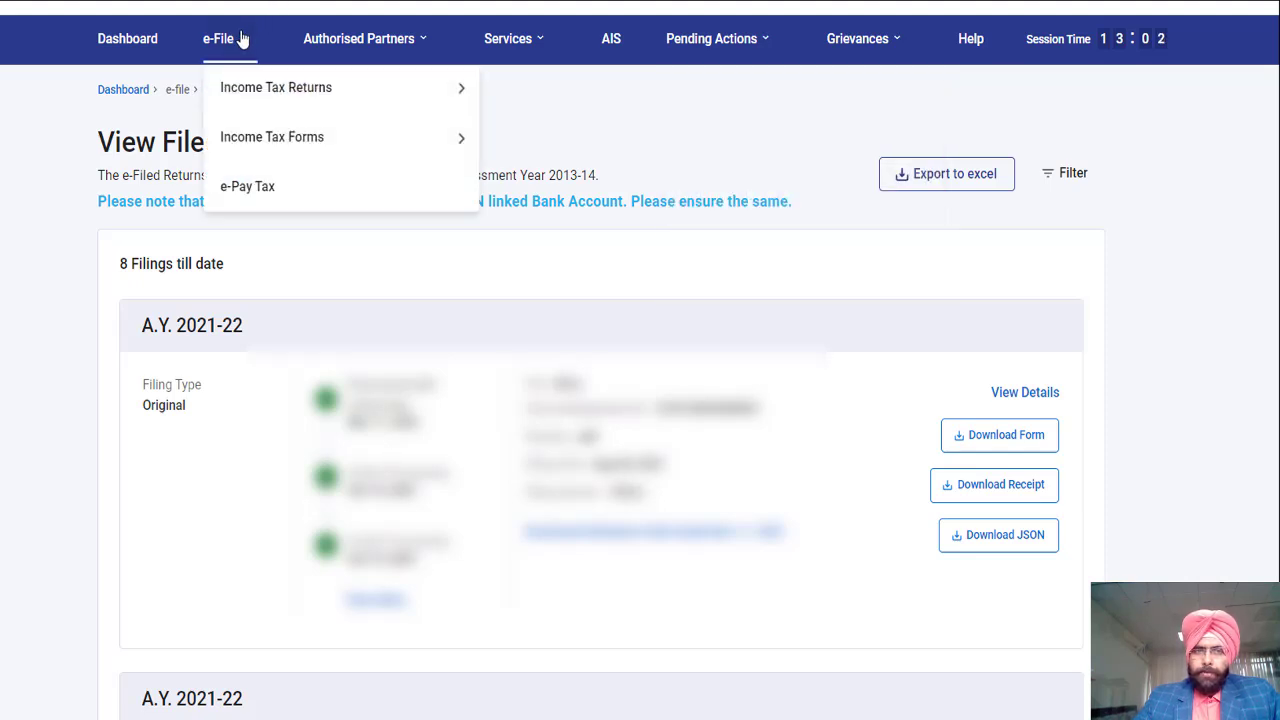
mouse_move(272, 89)
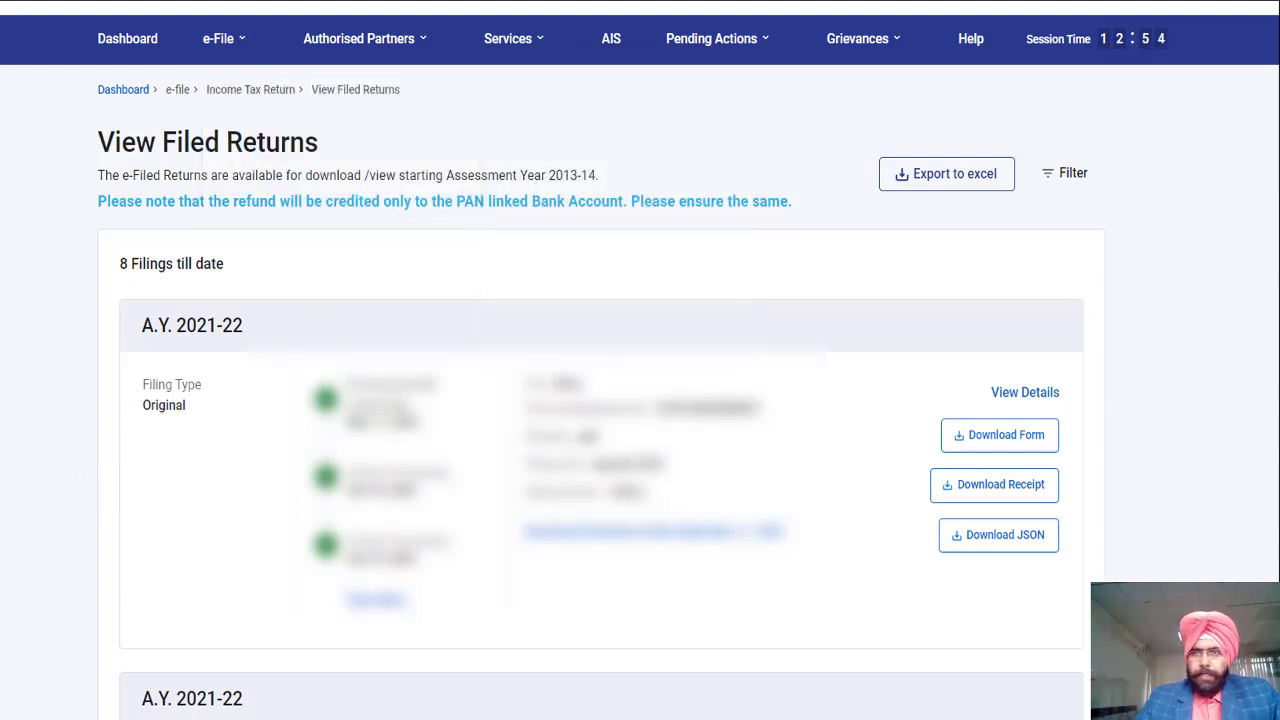
scroll(908, 400, down, 10)
click(1040, 457)
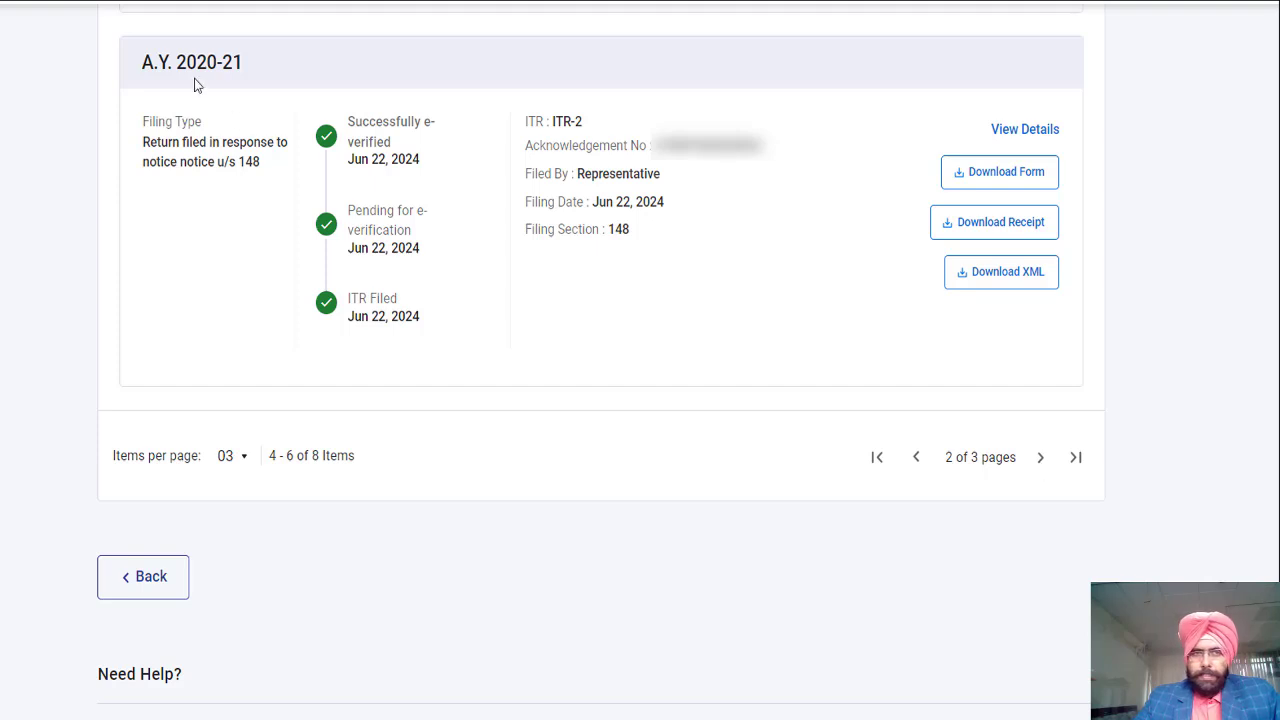
drag(143, 62, 243, 62)
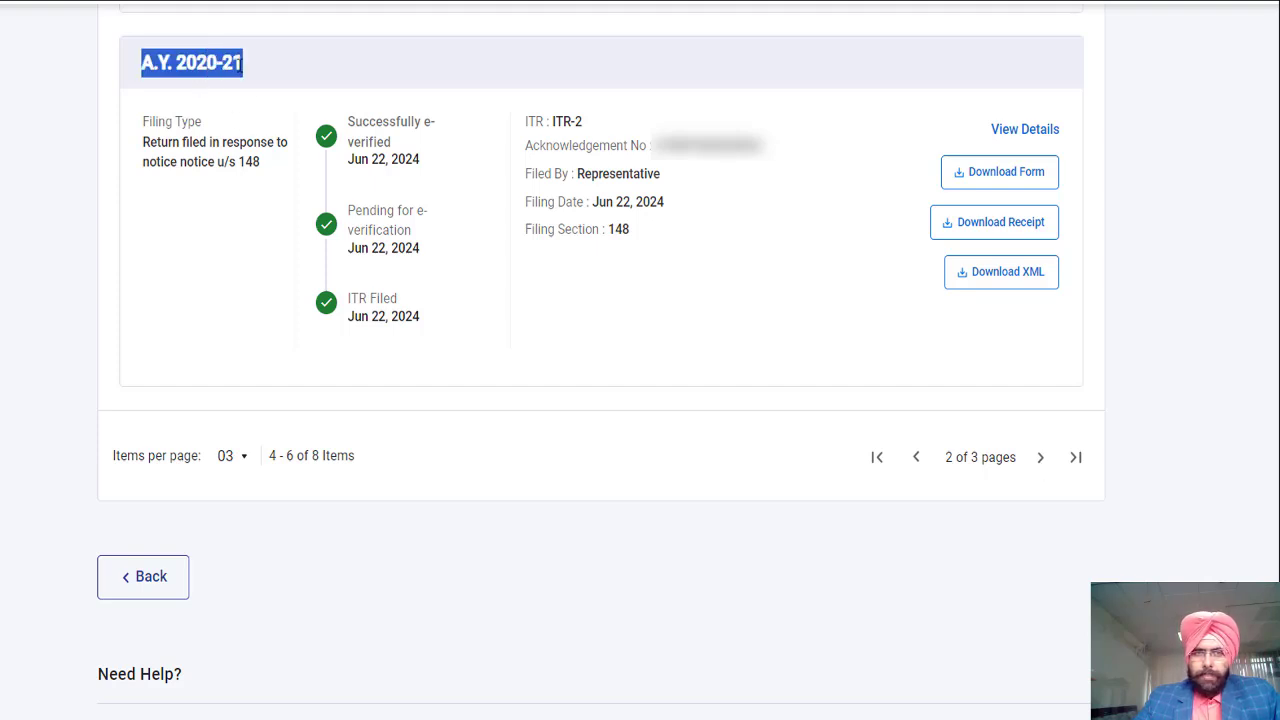
drag(145, 142, 260, 162)
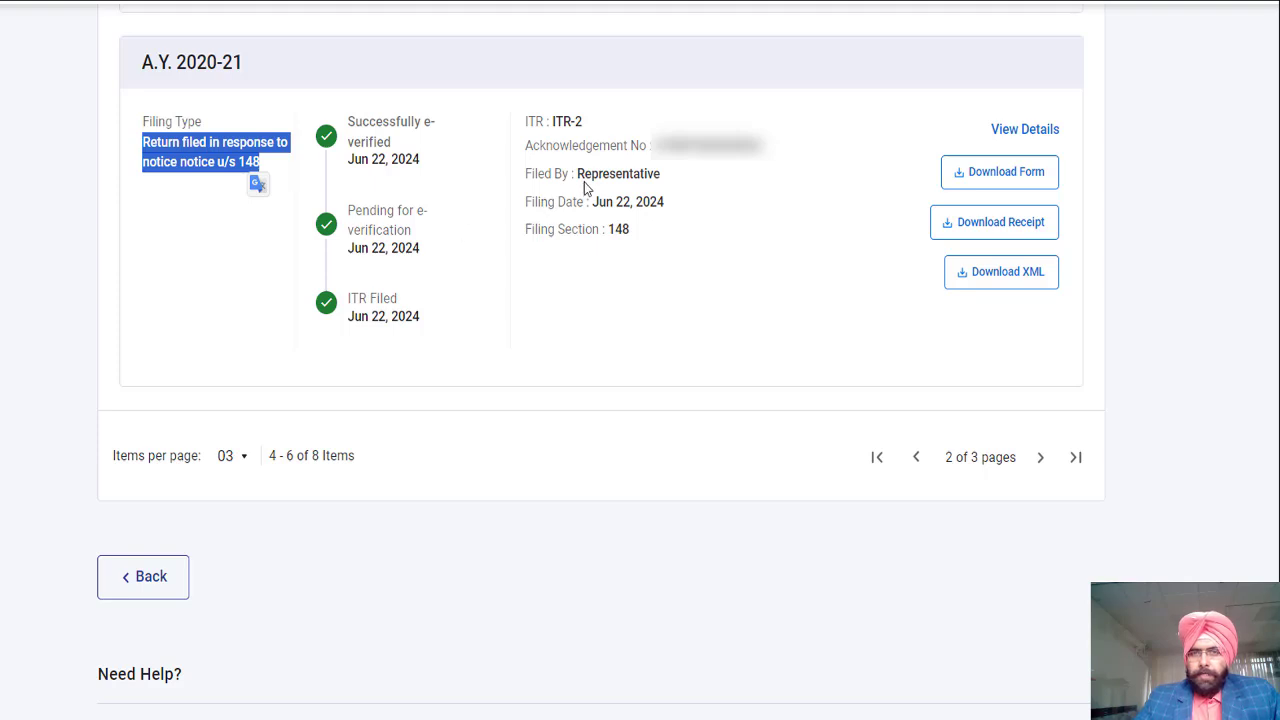
drag(585, 187, 666, 189)
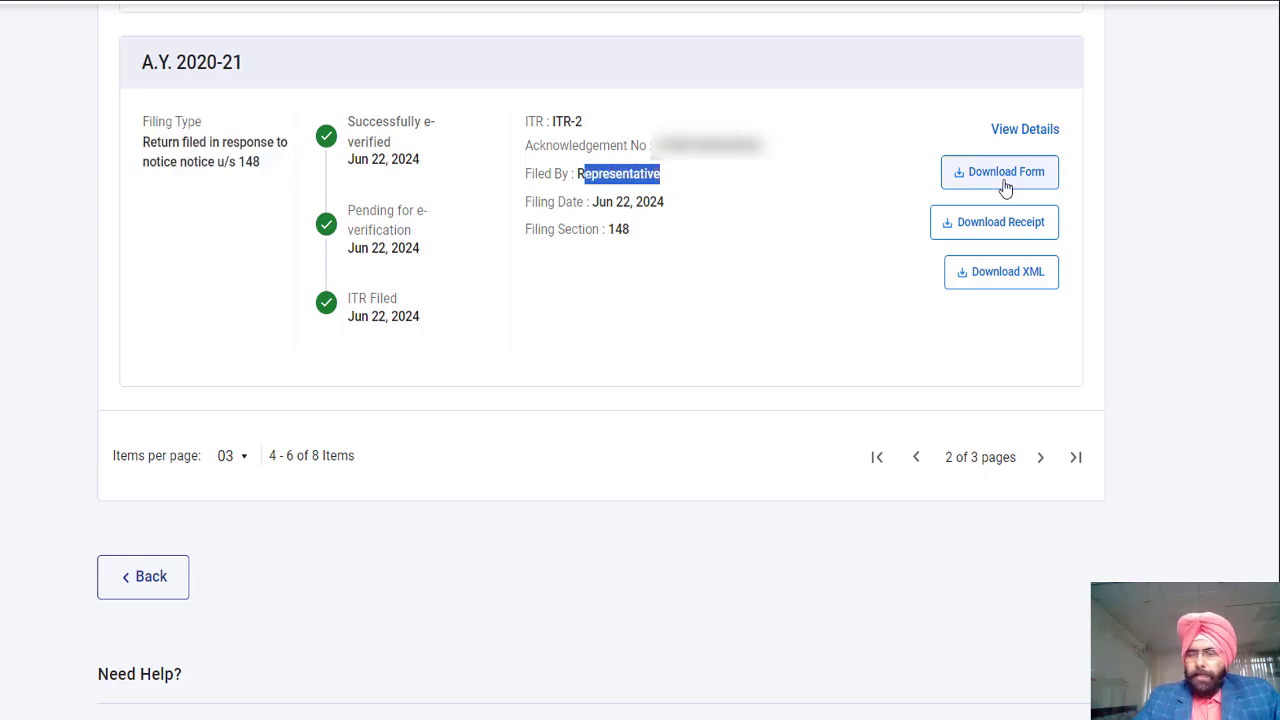